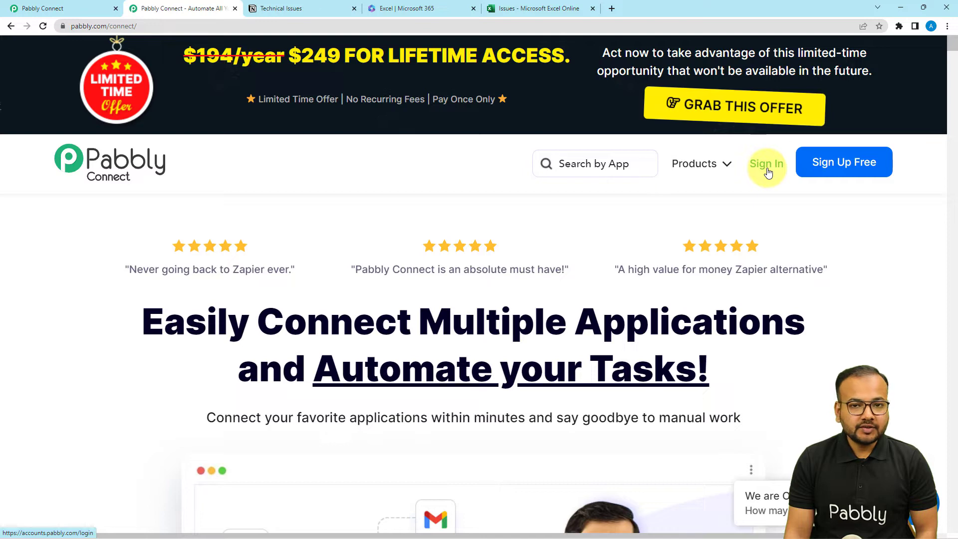
Step: Create a new Pabbly Connect workflow named "Notion to MS Excel Integration"
{"action": "mouse_move", "coordinate": [689, 167]}
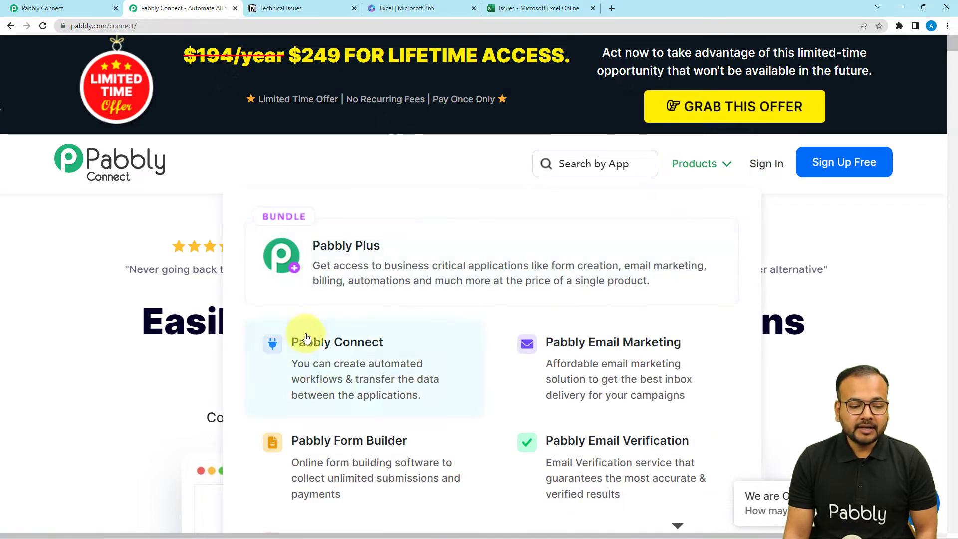
{"action": "left_click", "coordinate": [86, 14]}
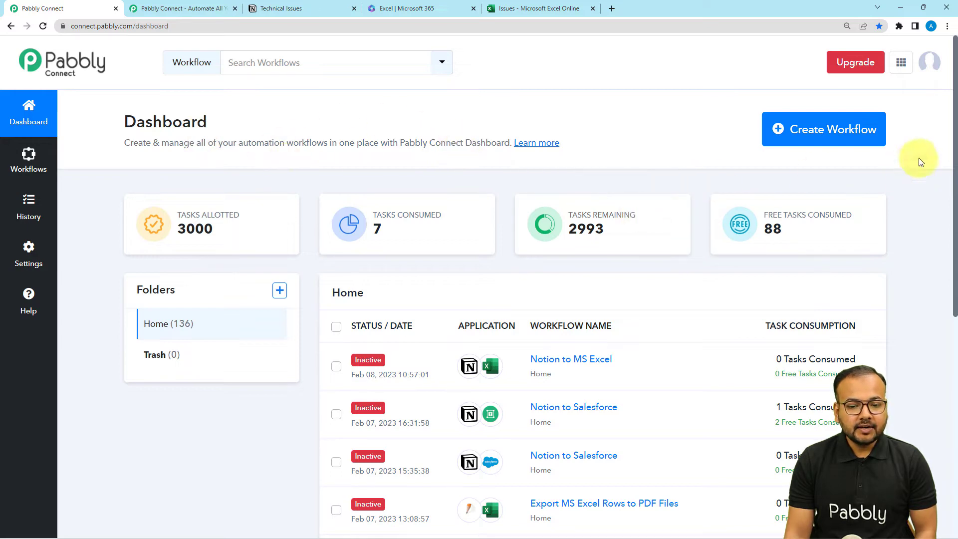
{"action": "left_click", "coordinate": [793, 138]}
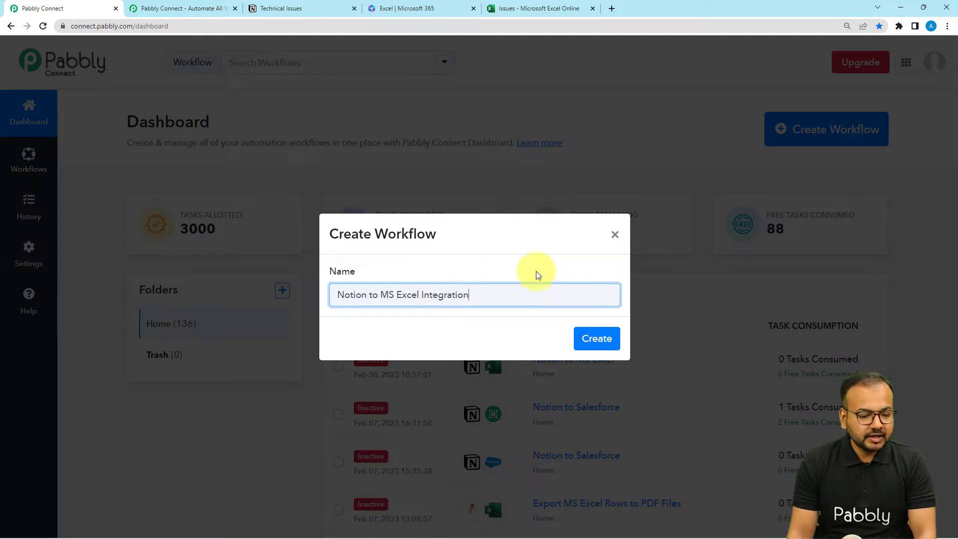
{"action": "left_click", "coordinate": [597, 339]}
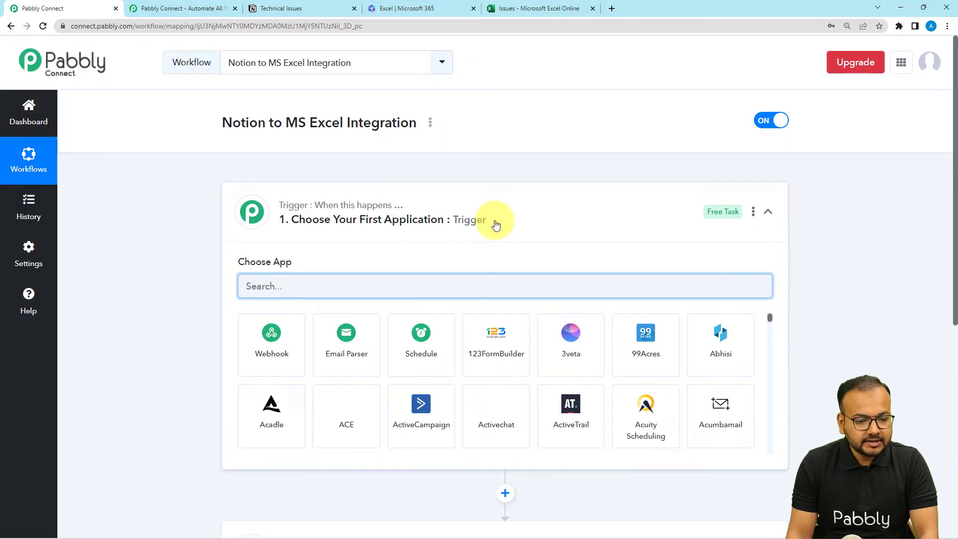
Step: Set Notion as the workflow's trigger application with New Database Item as the trigger event
{"action": "left_click", "coordinate": [496, 226]}
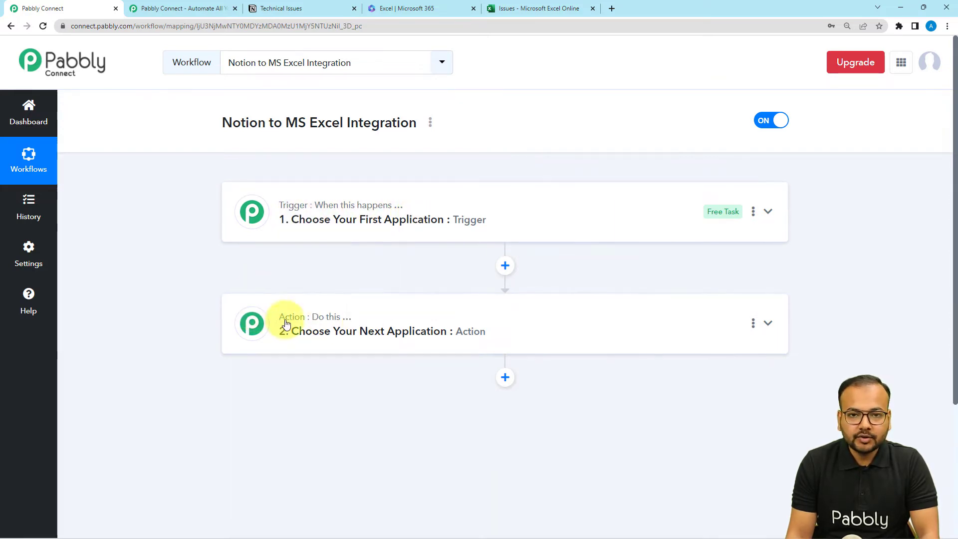
{"action": "left_click", "coordinate": [307, 235]}
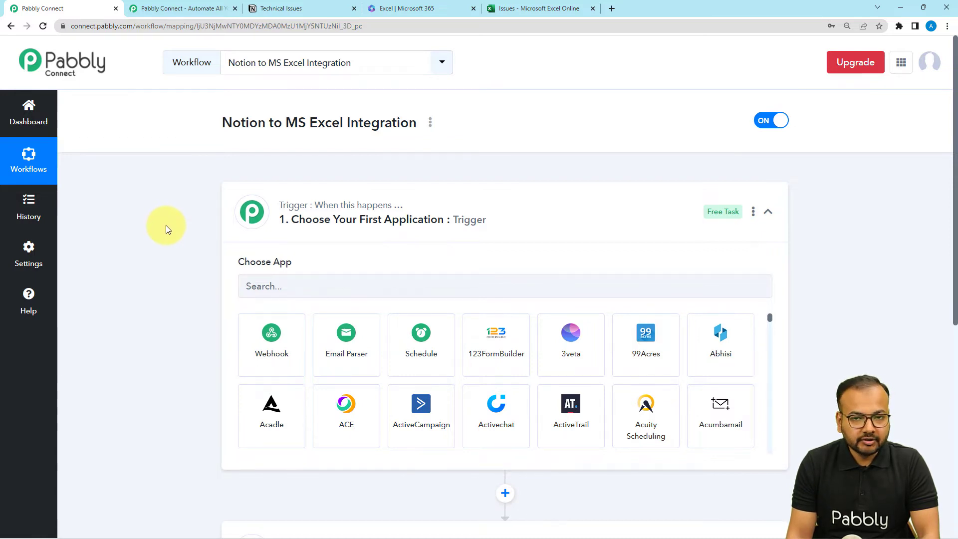
{"action": "scroll", "coordinate": [167, 226], "scroll_direction": "down", "scroll_amount": 2}
{"action": "left_click", "coordinate": [288, 194]}
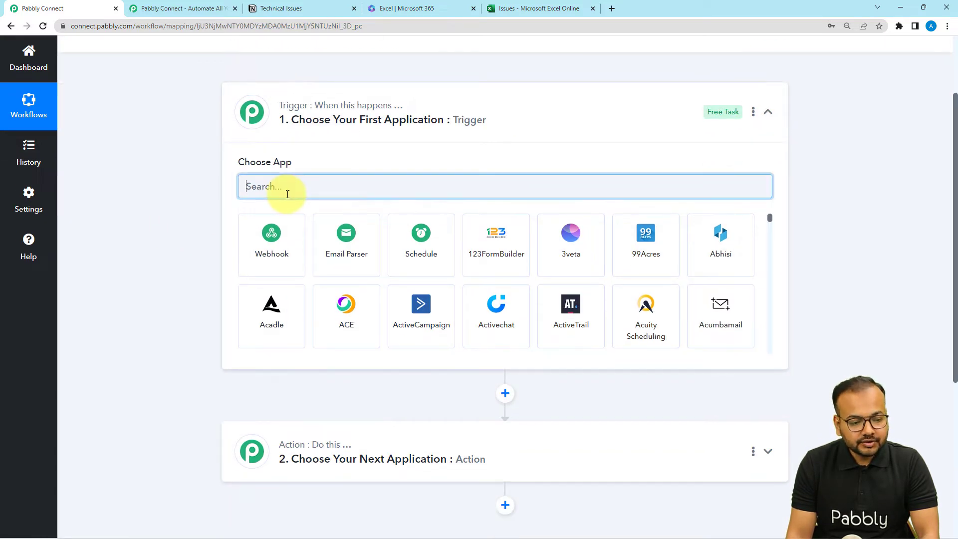
{"action": "type", "text": "notio"}
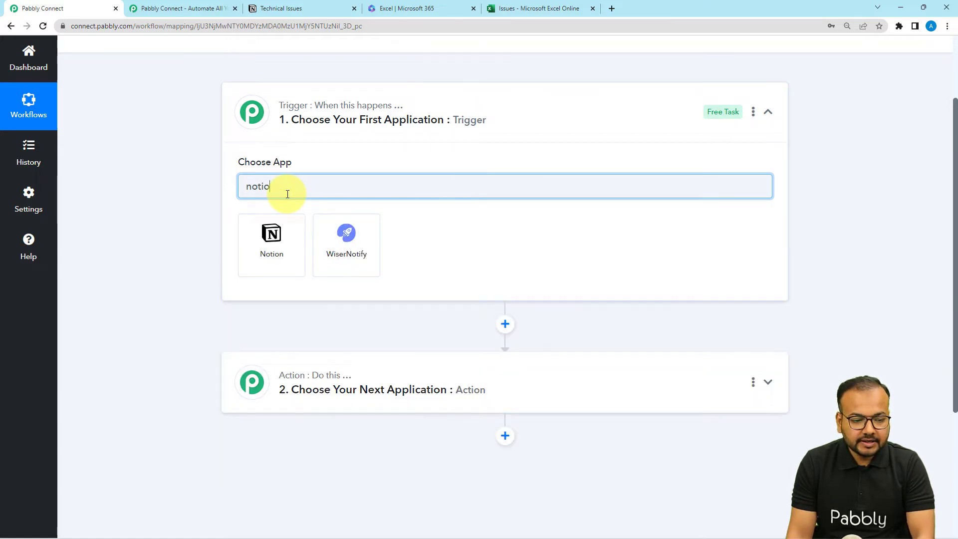
{"action": "left_click", "coordinate": [263, 237]}
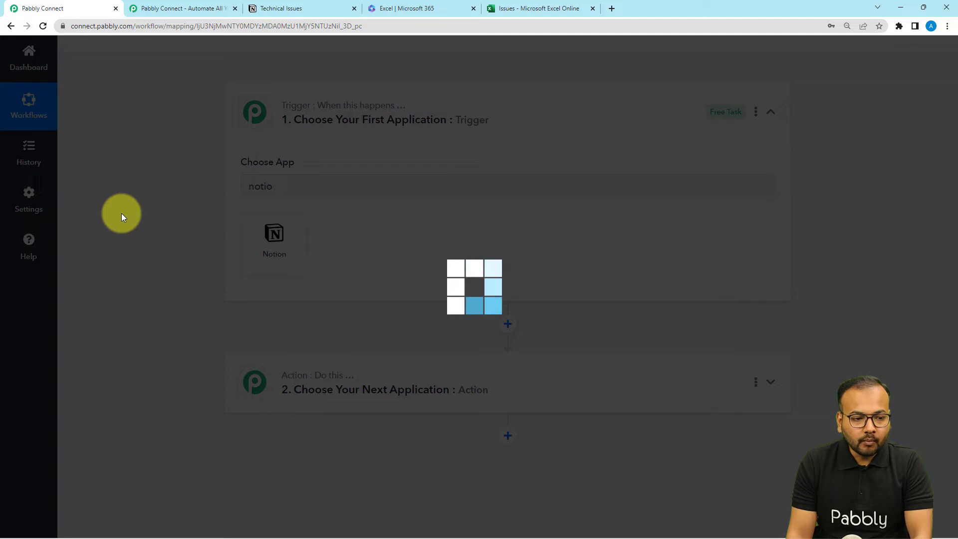
{"action": "scroll", "coordinate": [122, 214], "scroll_direction": "down", "scroll_amount": 2}
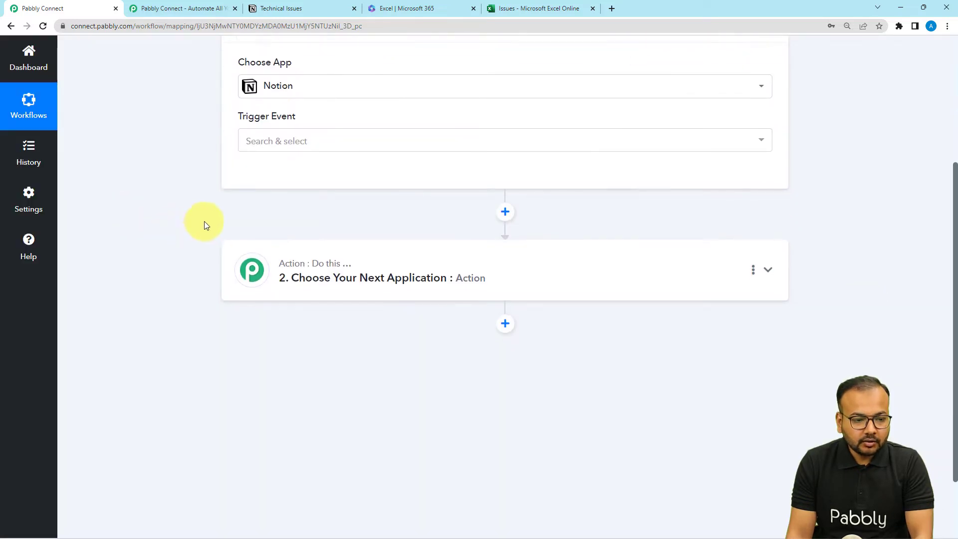
{"action": "left_click", "coordinate": [286, 142]}
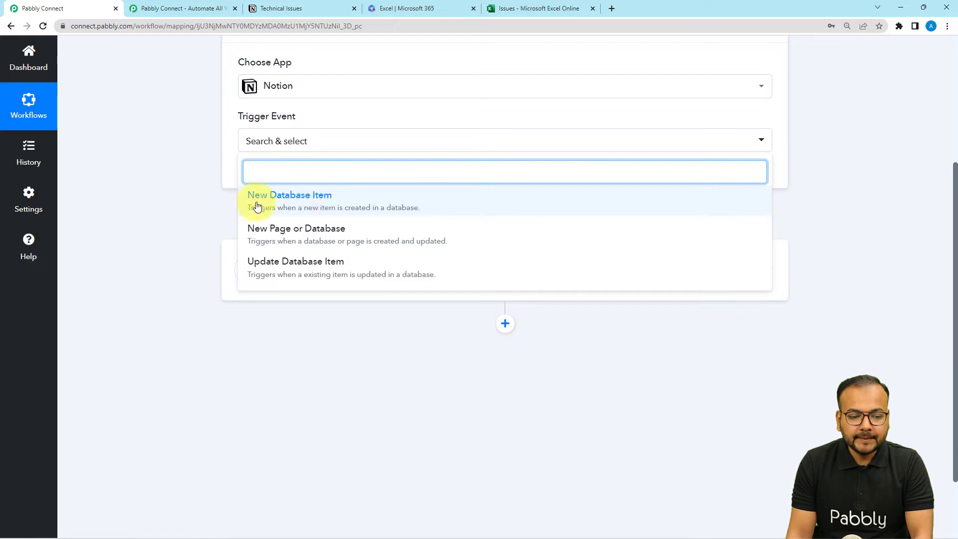
{"action": "left_click", "coordinate": [307, 209]}
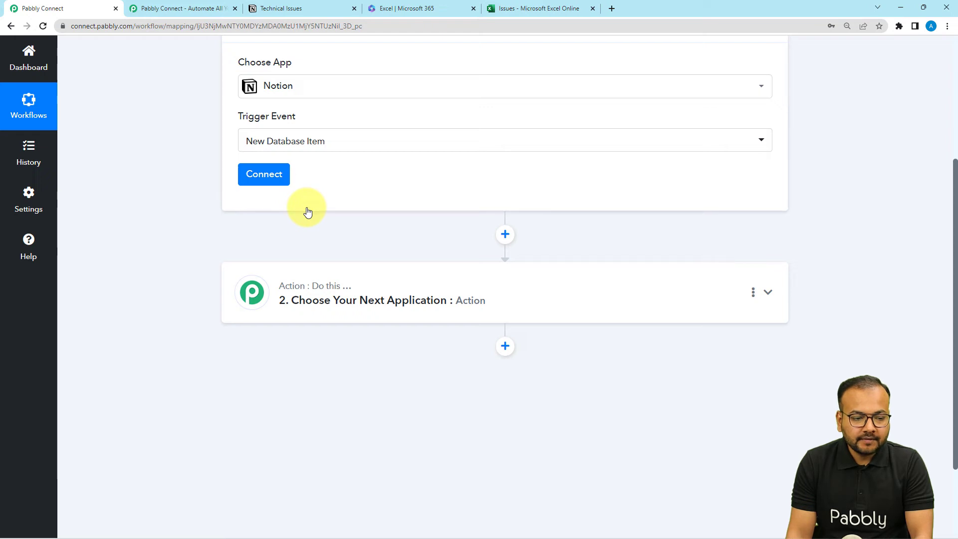
Step: Start a new Notion connection for the trigger and accept the requested permissions to reach the page selection
{"action": "left_click", "coordinate": [257, 173]}
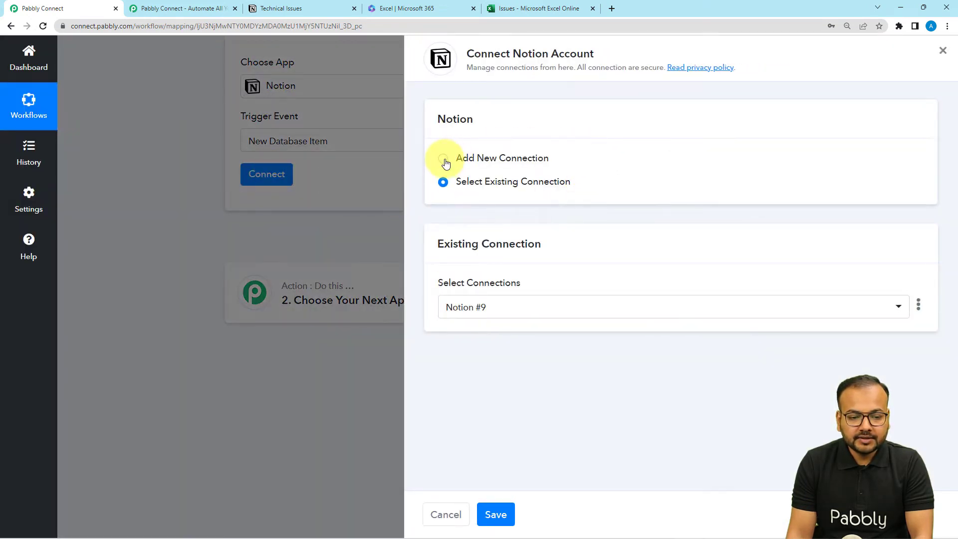
{"action": "left_click", "coordinate": [444, 159]}
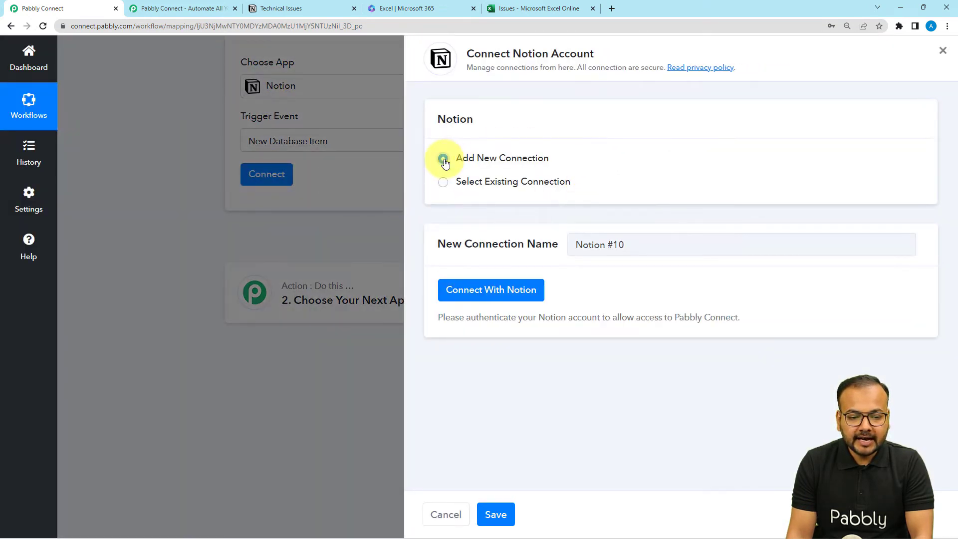
{"action": "left_click", "coordinate": [495, 291]}
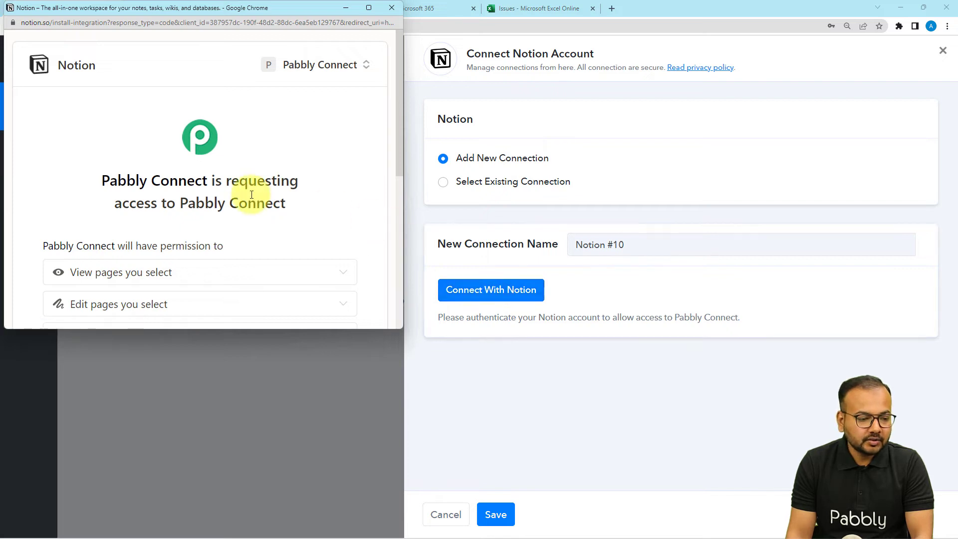
{"action": "scroll", "coordinate": [252, 195], "scroll_direction": "down", "scroll_amount": 1}
{"action": "scroll", "coordinate": [252, 196], "scroll_direction": "down", "scroll_amount": 4}
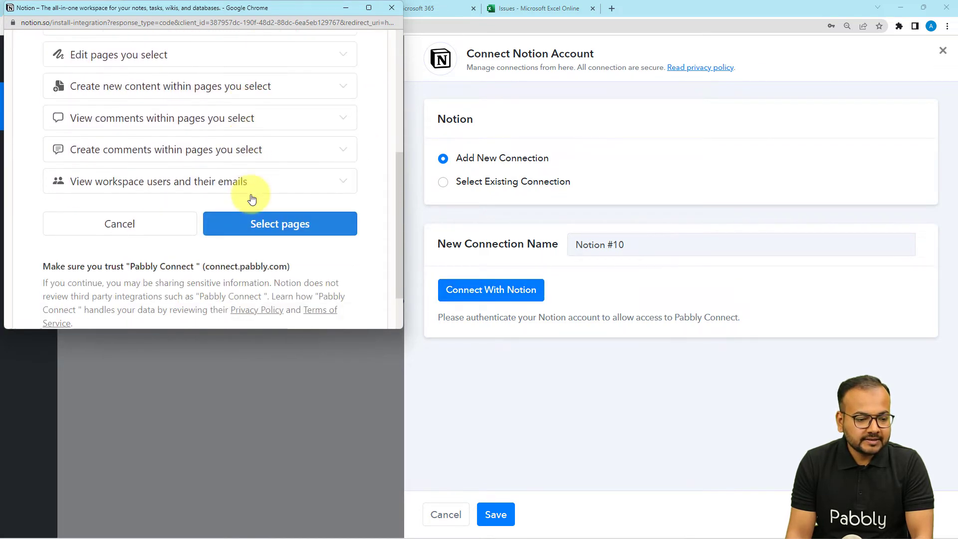
{"action": "left_click", "coordinate": [263, 226]}
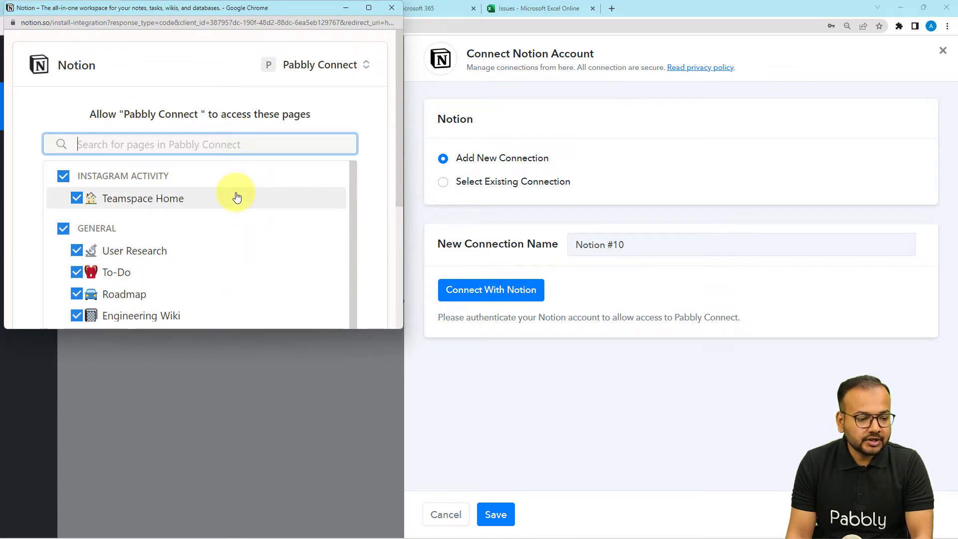
Step: Allow Pabbly Connect access to all preselected Notion pages in Instagram Activity and General, including Technical Issues
{"action": "scroll", "coordinate": [236, 196], "scroll_direction": "down", "scroll_amount": 1}
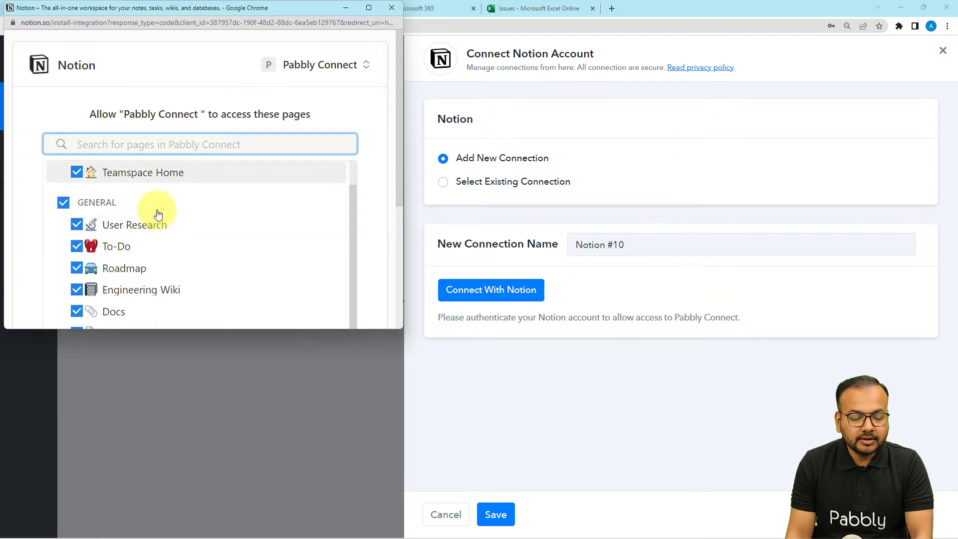
{"action": "scroll", "coordinate": [205, 265], "scroll_direction": "up", "scroll_amount": 1}
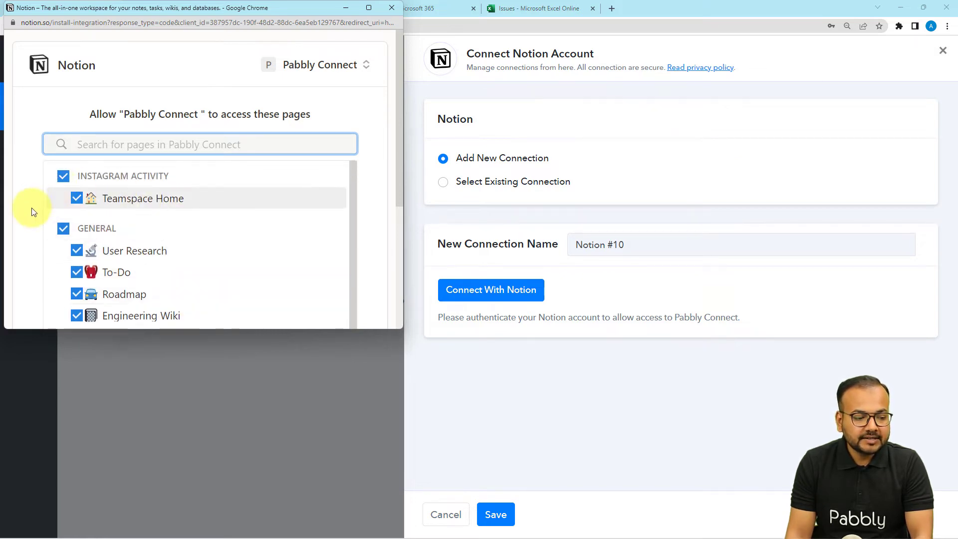
{"action": "scroll", "coordinate": [31, 210], "scroll_direction": "down", "scroll_amount": 1}
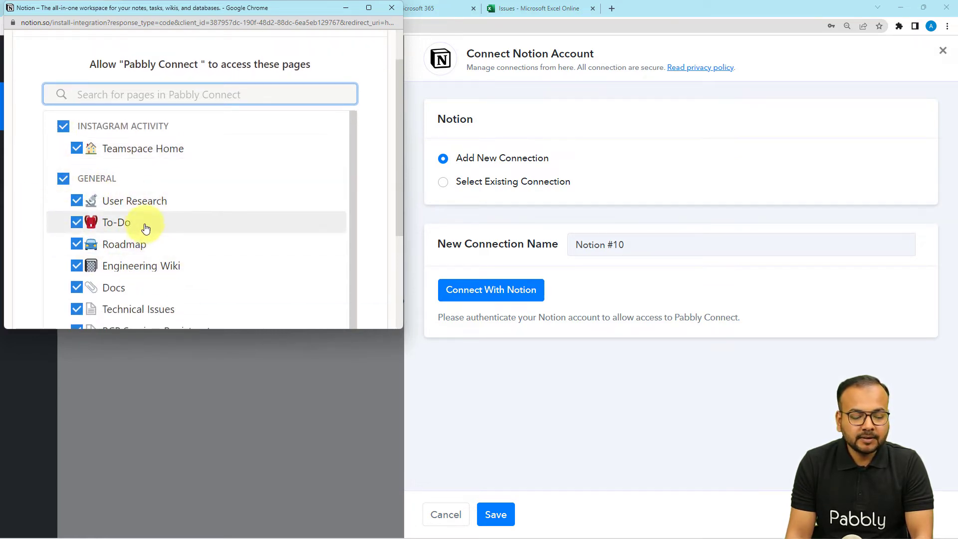
{"action": "scroll", "coordinate": [206, 270], "scroll_direction": "down", "scroll_amount": 1}
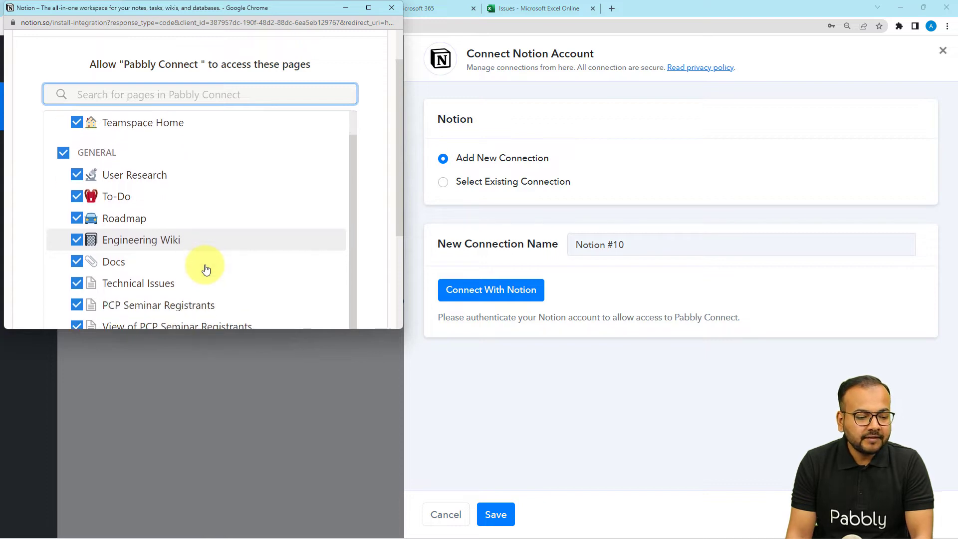
{"action": "scroll", "coordinate": [332, 247], "scroll_direction": "down", "scroll_amount": 3}
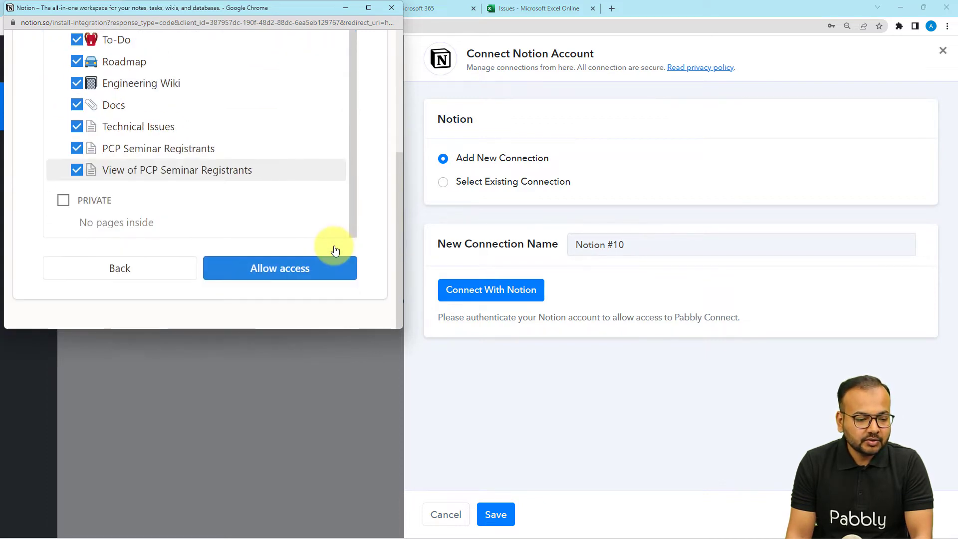
{"action": "left_click", "coordinate": [286, 273]}
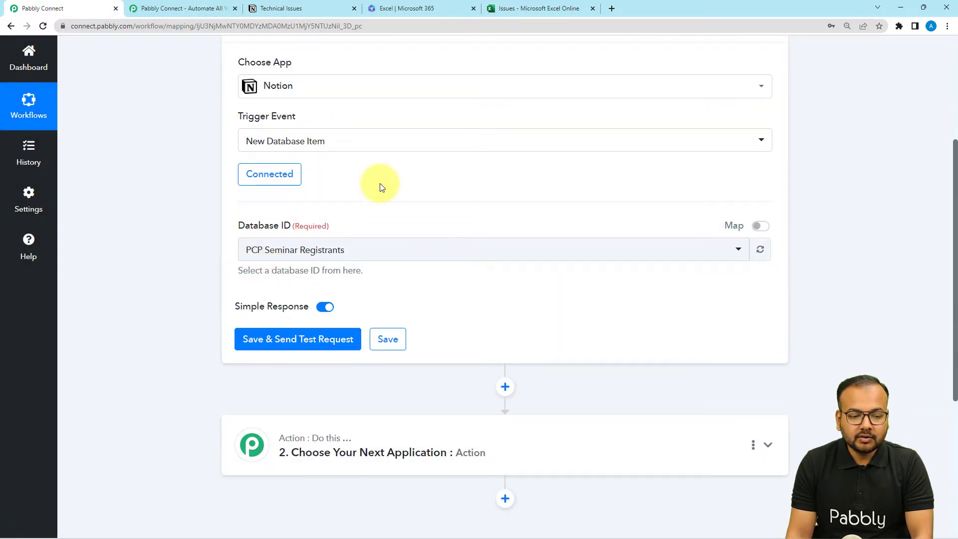
Step: Check the Technical Issues table in Notion and choose Technical Issues as the trigger's database
{"action": "scroll", "coordinate": [243, 212], "scroll_direction": "down", "scroll_amount": 1}
{"action": "scroll", "coordinate": [242, 208], "scroll_direction": "down", "scroll_amount": 1}
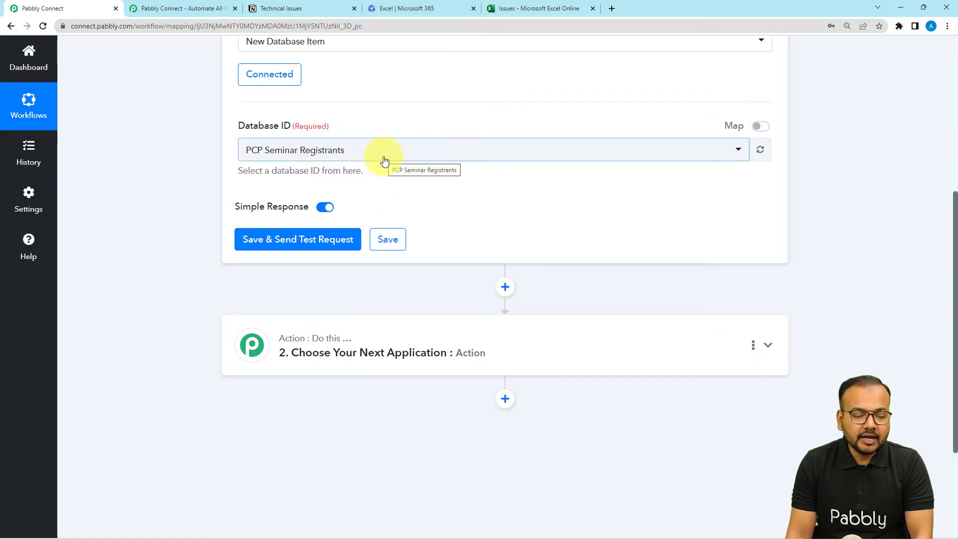
{"action": "left_click", "coordinate": [298, 7]}
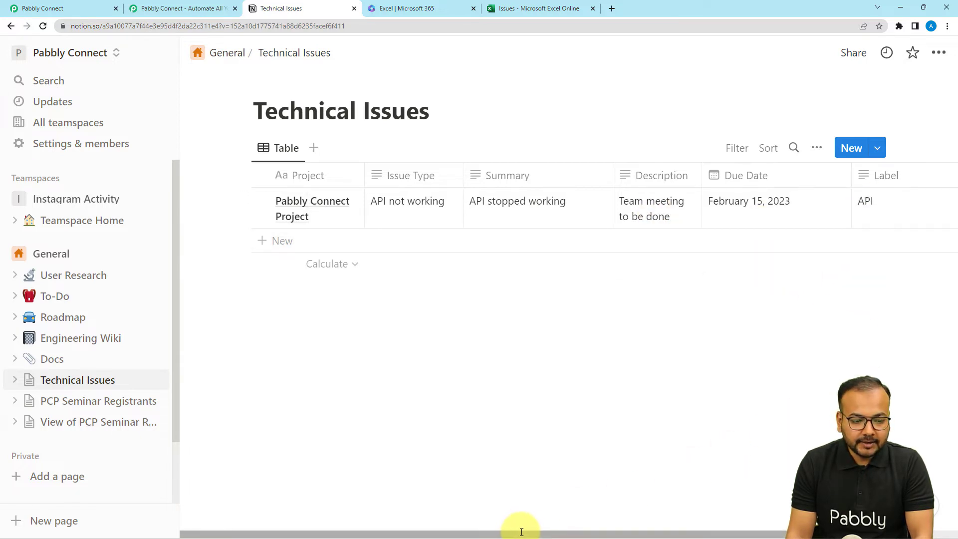
{"action": "left_click_drag", "start_coordinate": [522, 532], "coordinate": [584, 532]}
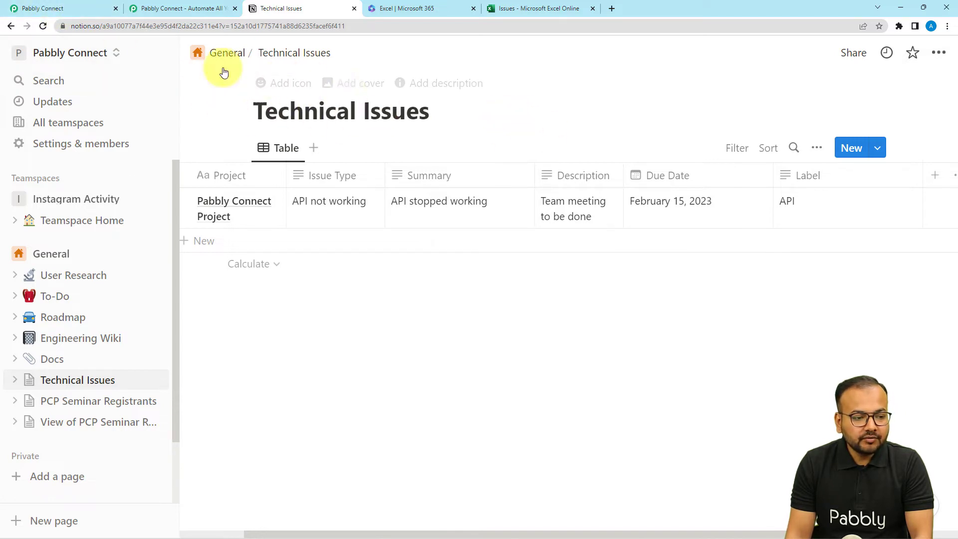
{"action": "left_click", "coordinate": [84, 11]}
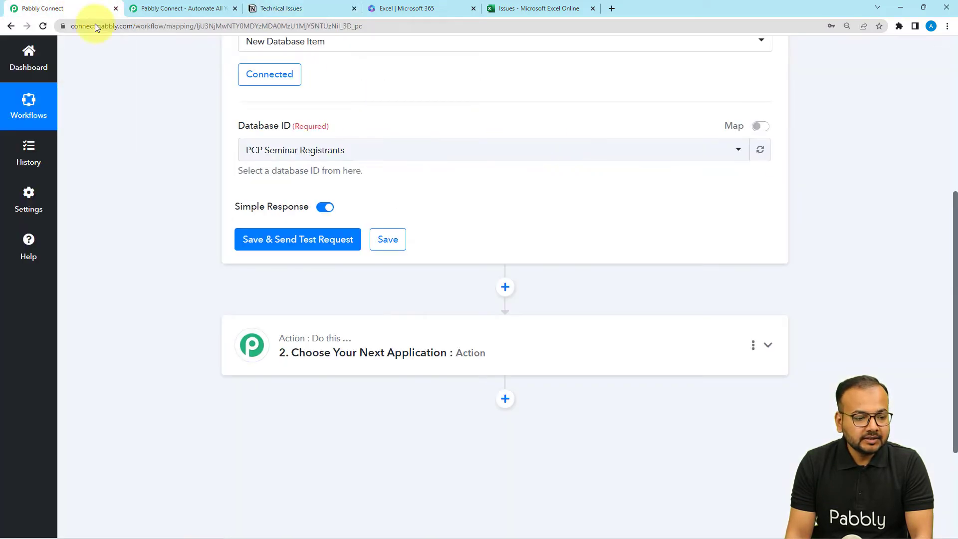
{"action": "left_click", "coordinate": [288, 153]}
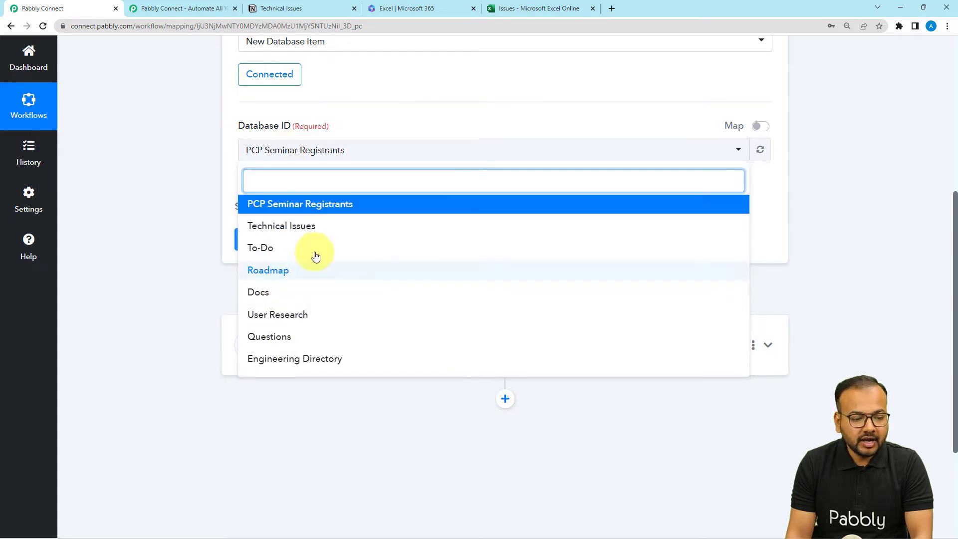
{"action": "left_click", "coordinate": [258, 229]}
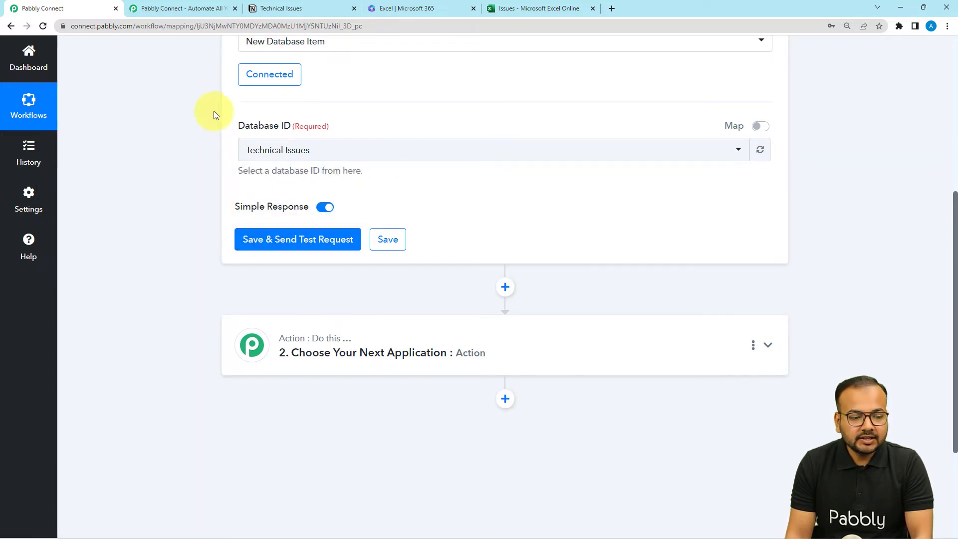
Step: Review the existing Technical Issues entry in Notion, then save the trigger and send a test request to capture it
{"action": "left_click", "coordinate": [268, 9]}
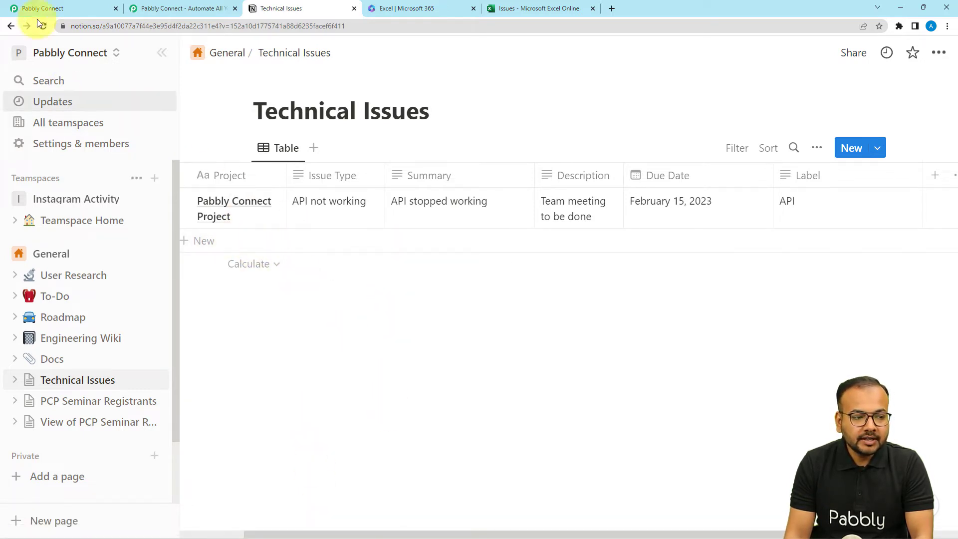
{"action": "left_click", "coordinate": [59, 10]}
{"action": "mouse_move", "coordinate": [267, 207]}
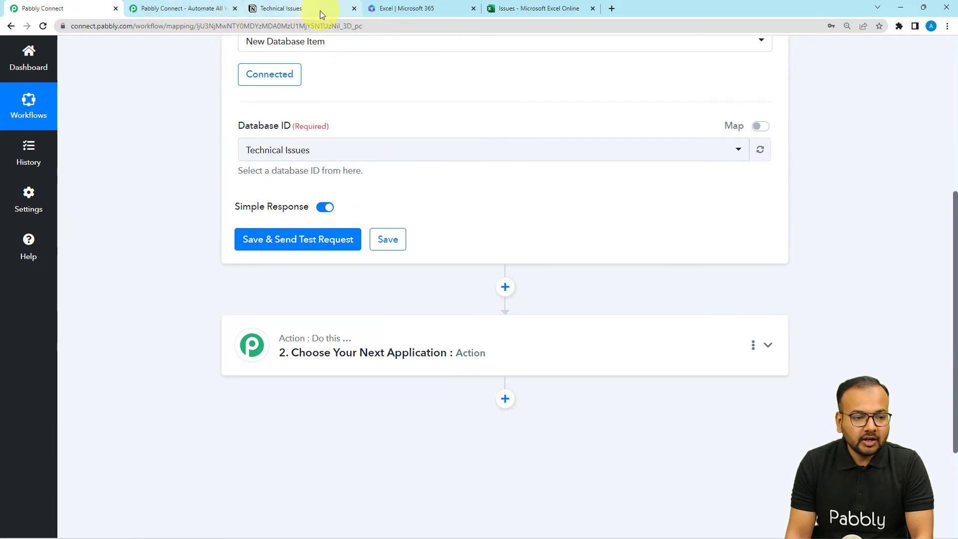
{"action": "left_click", "coordinate": [267, 5]}
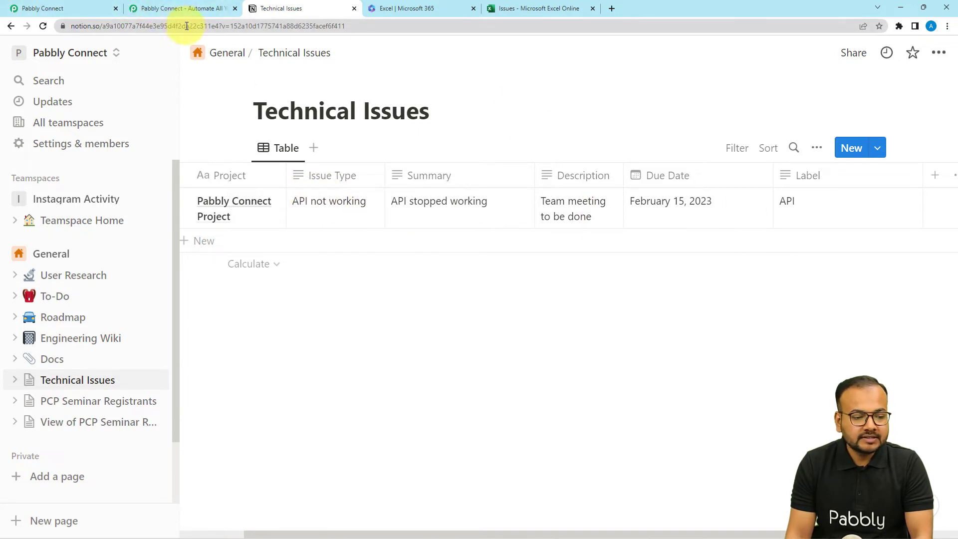
{"action": "left_click", "coordinate": [64, 6]}
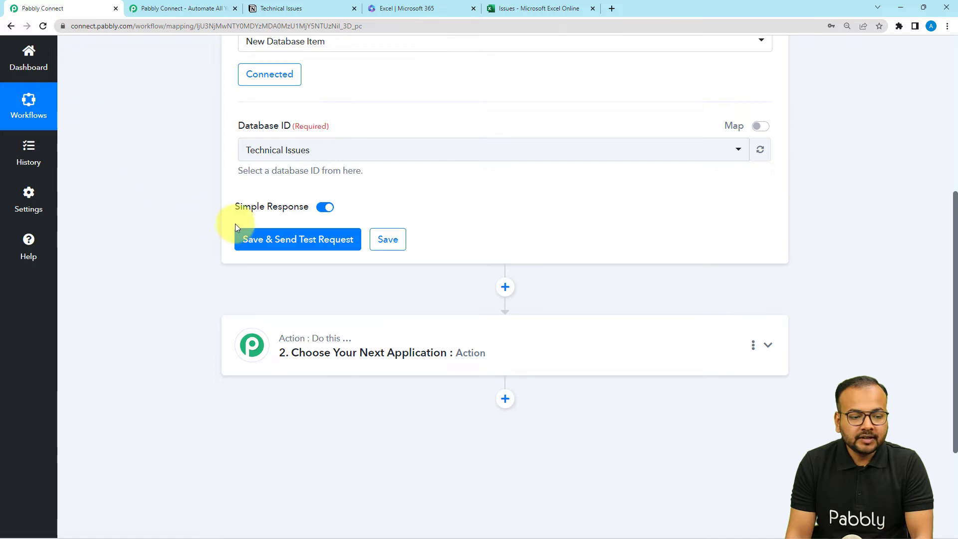
{"action": "left_click", "coordinate": [254, 242]}
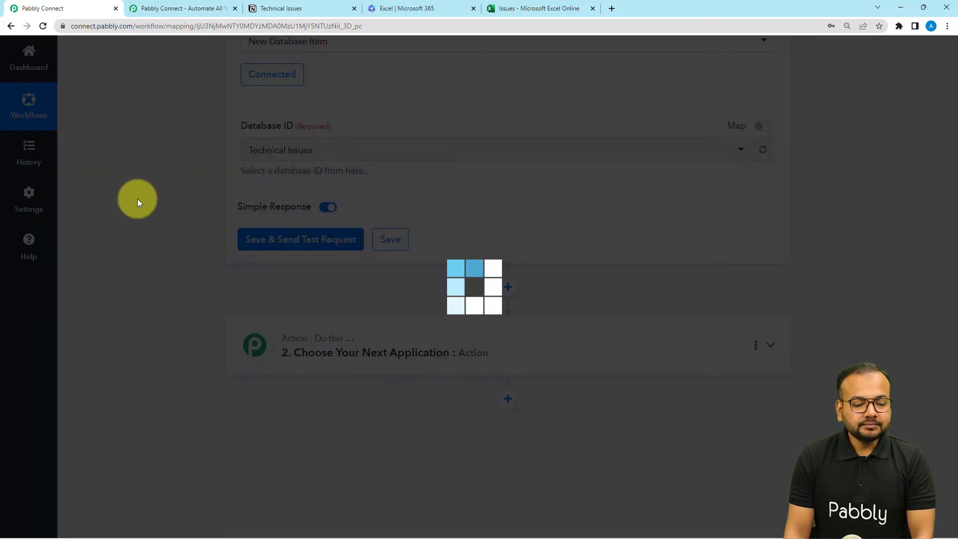
{"action": "scroll", "coordinate": [138, 200], "scroll_direction": "down", "scroll_amount": 3}
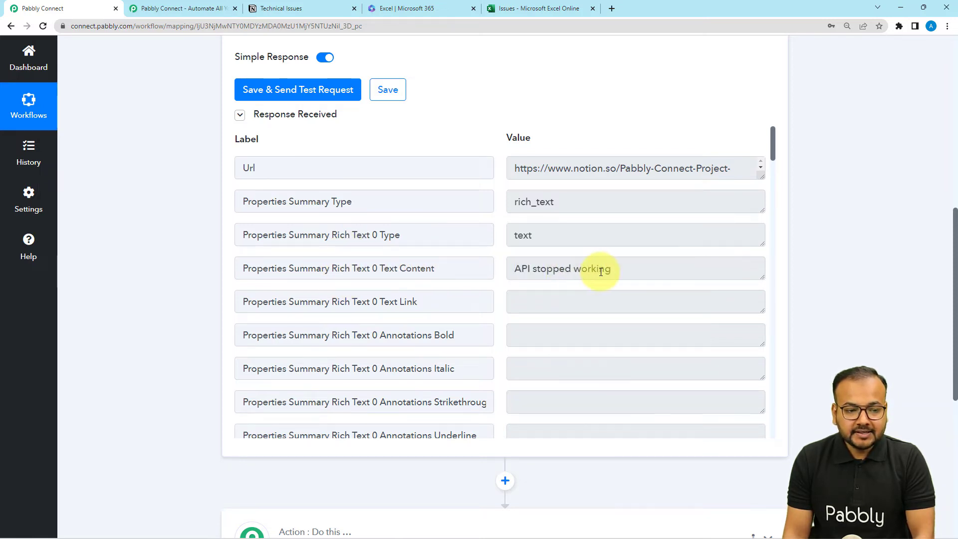
Step: Compare the captured Summary and Project values in the trigger response with the Technical Issues entry in Notion
{"action": "left_click", "coordinate": [286, 11]}
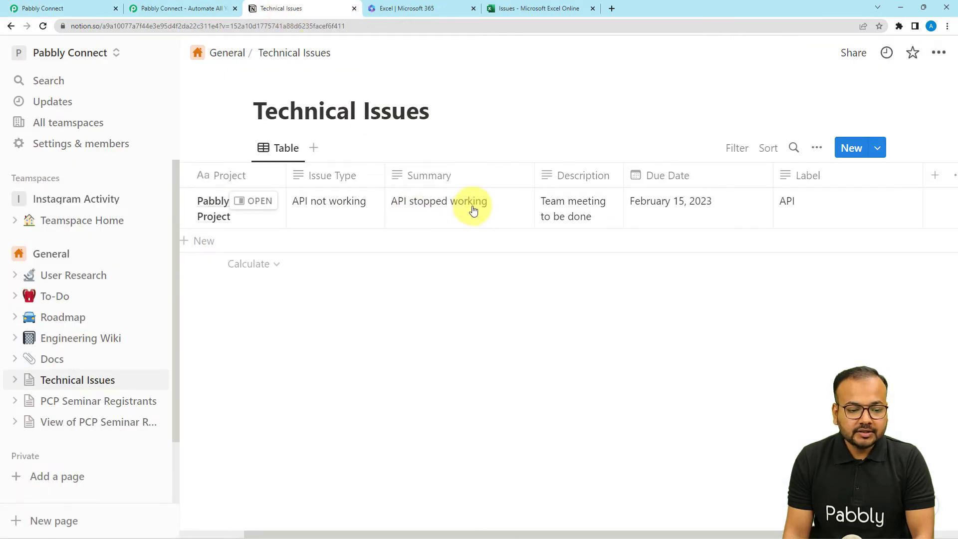
{"action": "left_click", "coordinate": [90, 8]}
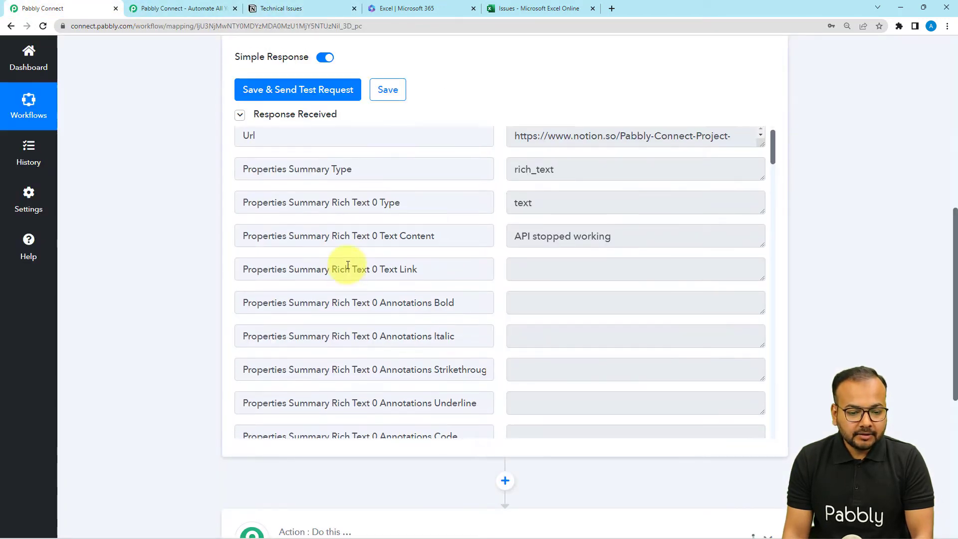
{"action": "scroll", "coordinate": [348, 265], "scroll_direction": "down", "scroll_amount": 6}
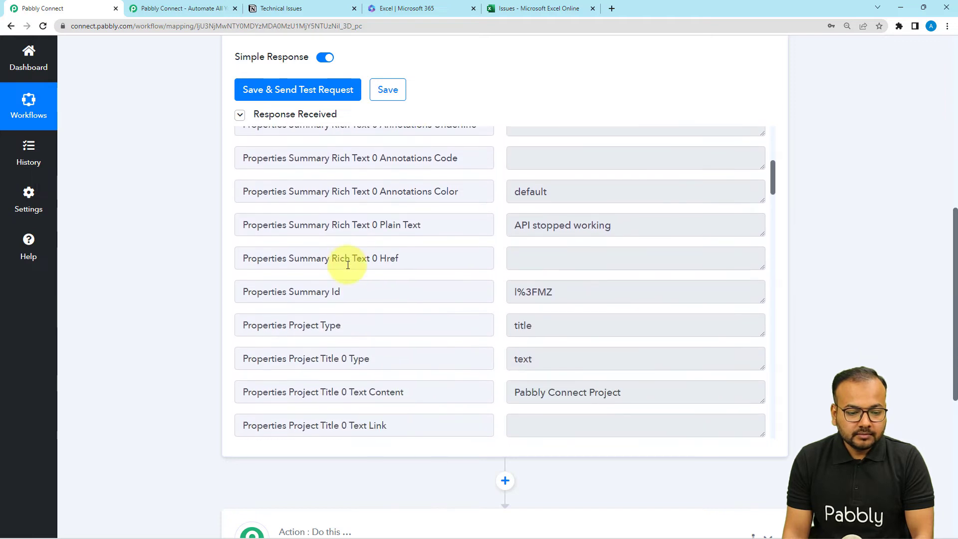
{"action": "scroll", "coordinate": [348, 265], "scroll_direction": "down", "scroll_amount": 3}
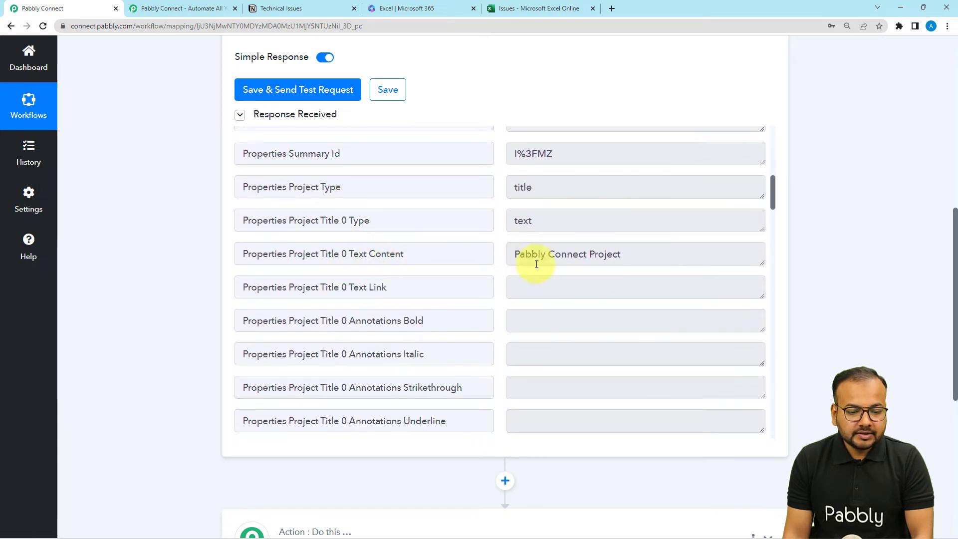
{"action": "left_click", "coordinate": [280, 9]}
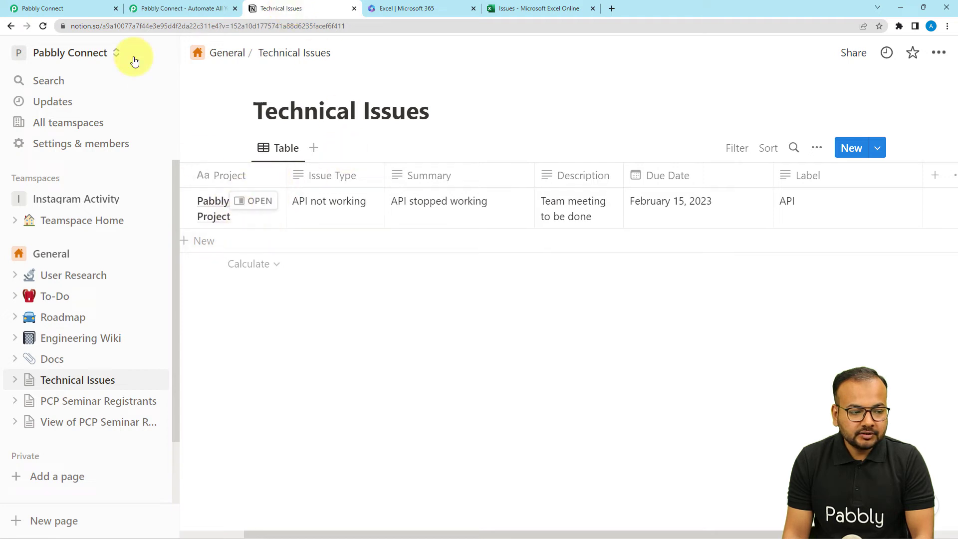
{"action": "left_click", "coordinate": [75, 8]}
Step: Check the captured Label and Issue Type values in the response against the Notion table entry
{"action": "scroll", "coordinate": [309, 261], "scroll_direction": "down", "scroll_amount": 5}
{"action": "scroll", "coordinate": [309, 260], "scroll_direction": "down", "scroll_amount": 8}
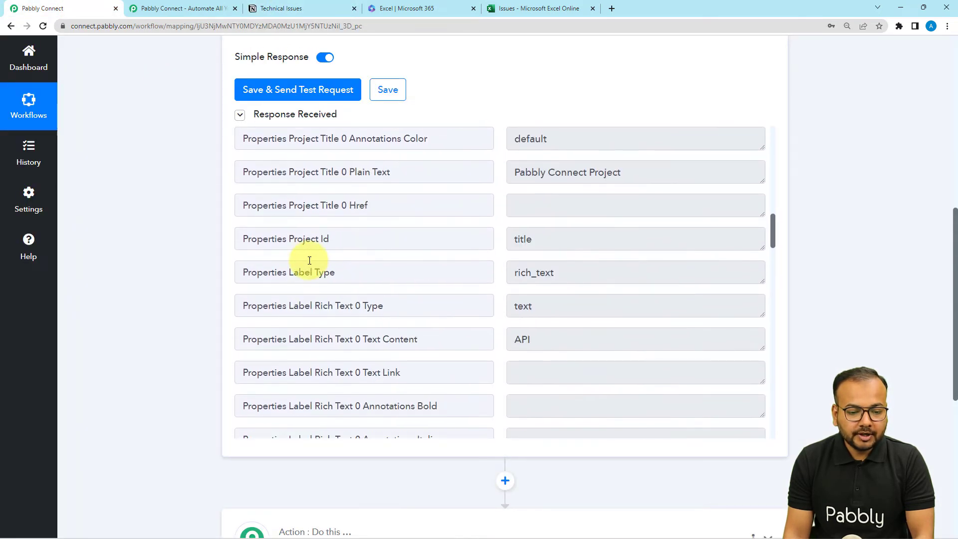
{"action": "scroll", "coordinate": [308, 263], "scroll_direction": "down", "scroll_amount": 6}
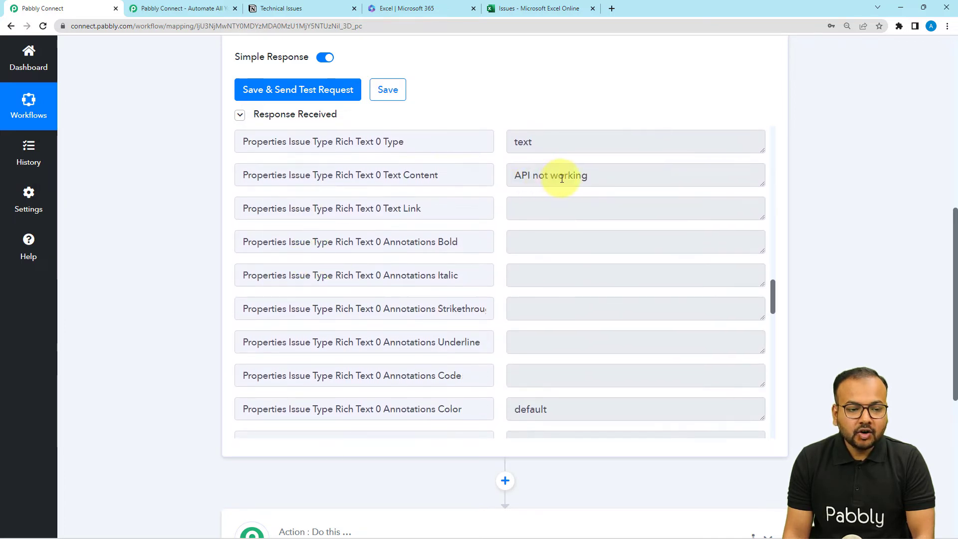
{"action": "left_click", "coordinate": [316, 8]}
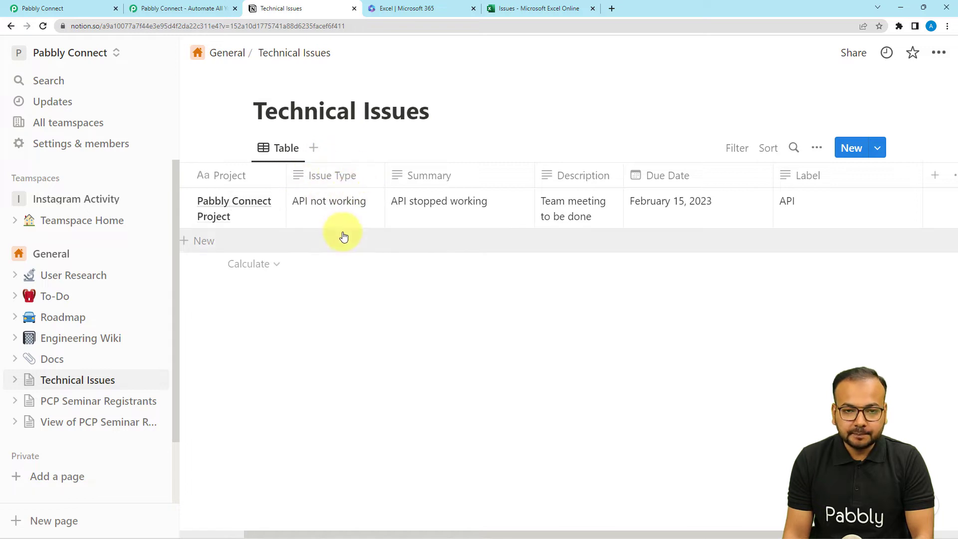
{"action": "left_click", "coordinate": [73, 11]}
Step: Check the captured Due Date and Description values against the Notion entry and review the remaining response fields
{"action": "scroll", "coordinate": [342, 277], "scroll_direction": "down", "scroll_amount": 4}
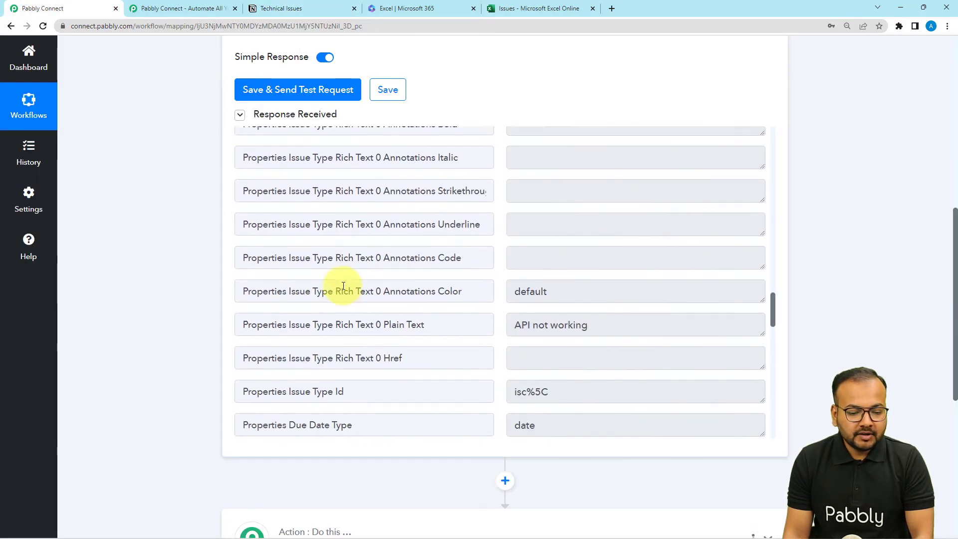
{"action": "scroll", "coordinate": [343, 285], "scroll_direction": "down", "scroll_amount": 3}
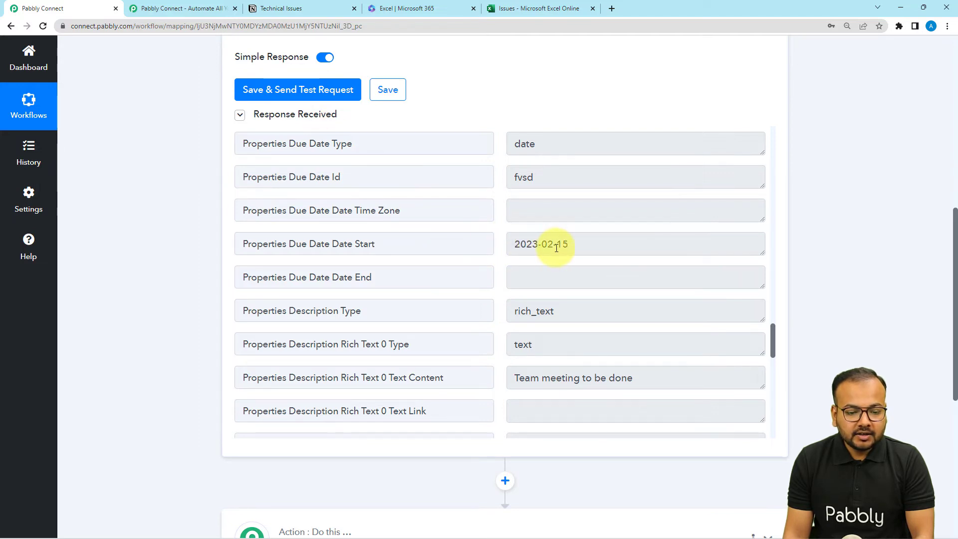
{"action": "left_click", "coordinate": [307, 8]}
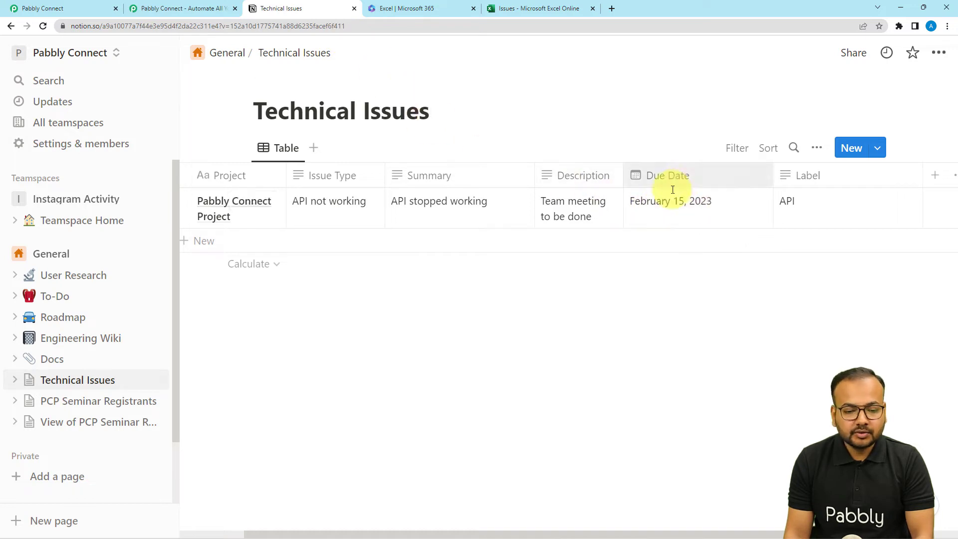
{"action": "left_click", "coordinate": [34, 7]}
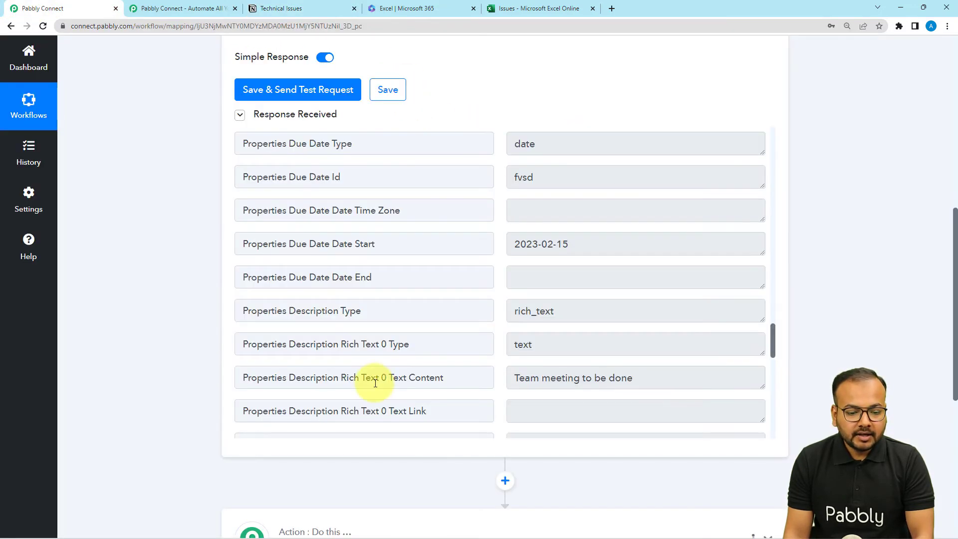
{"action": "scroll", "coordinate": [376, 383], "scroll_direction": "down", "scroll_amount": 2}
{"action": "scroll", "coordinate": [385, 339], "scroll_direction": "down", "scroll_amount": 3}
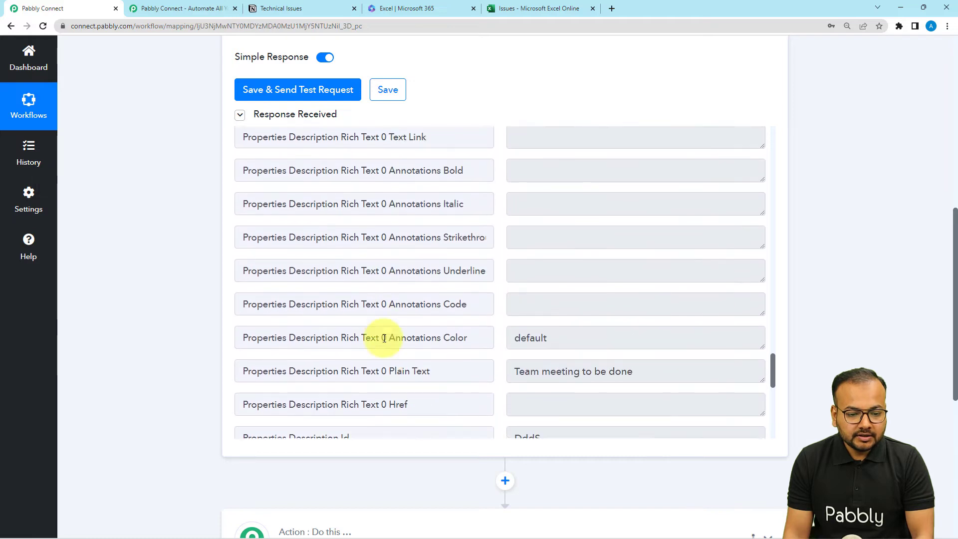
{"action": "scroll", "coordinate": [375, 336], "scroll_direction": "up", "scroll_amount": 1}
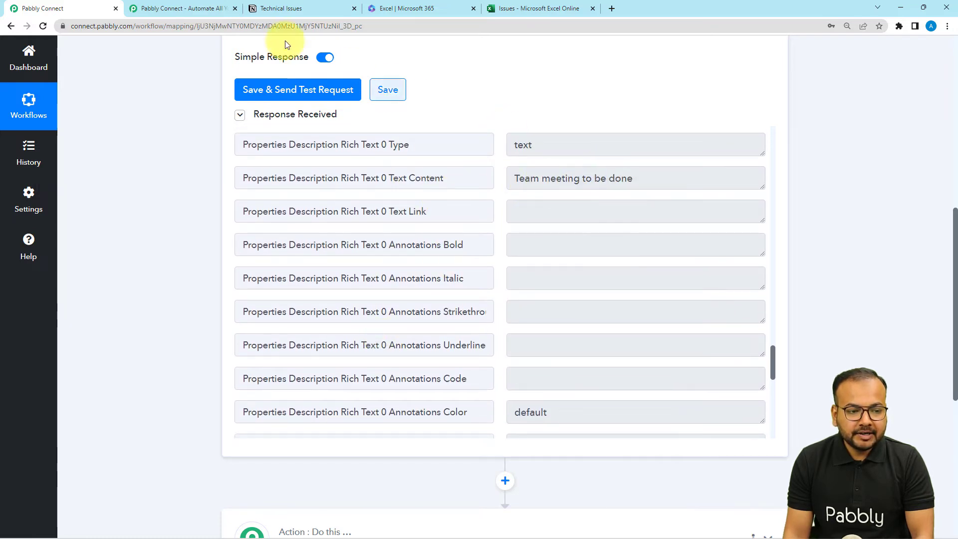
{"action": "left_click", "coordinate": [269, 9]}
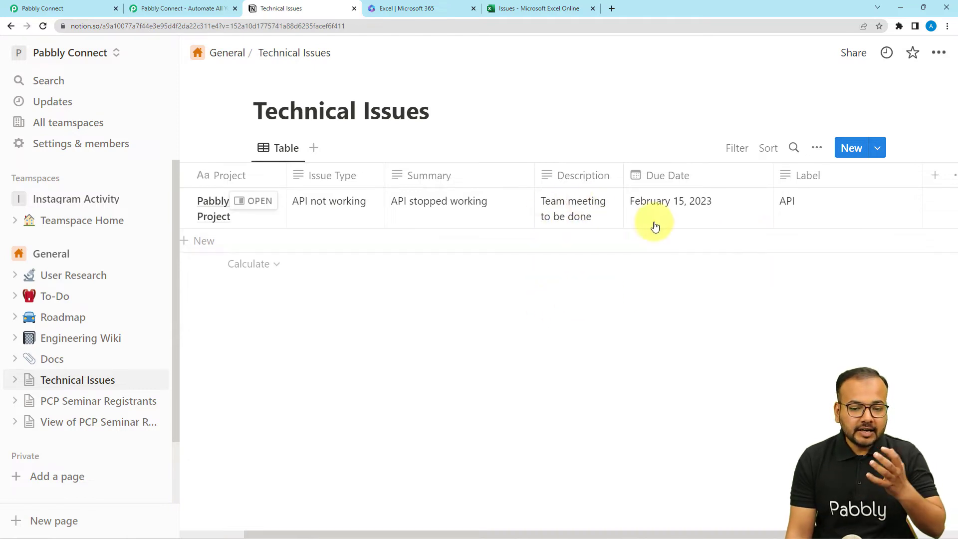
{"action": "left_click", "coordinate": [63, 8]}
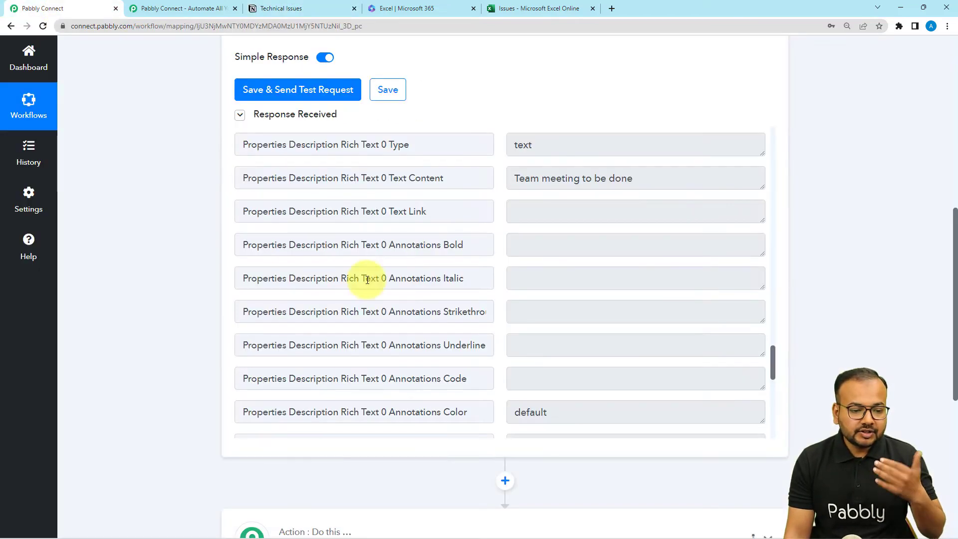
{"action": "scroll", "coordinate": [429, 321], "scroll_direction": "down", "scroll_amount": 7}
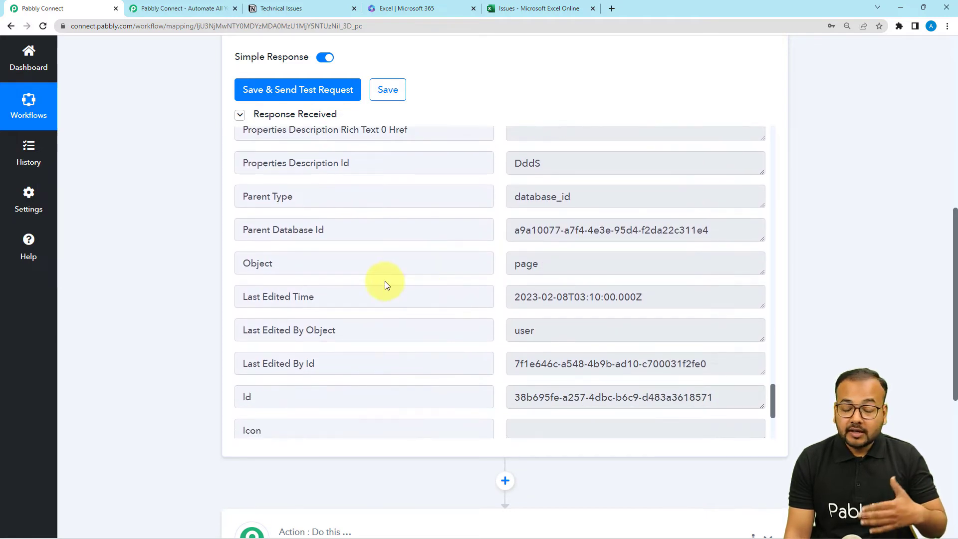
{"action": "scroll", "coordinate": [385, 280], "scroll_direction": "down", "scroll_amount": 6}
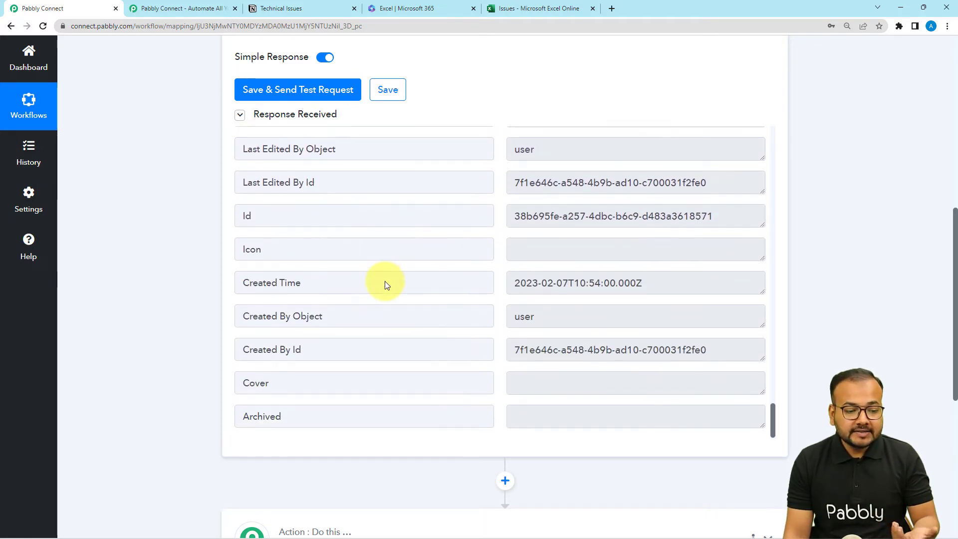
Step: Set the workflow's action step to Microsoft Excel with the Add Row To Worksheet event
{"action": "scroll", "coordinate": [369, 282], "scroll_direction": "down", "scroll_amount": 1}
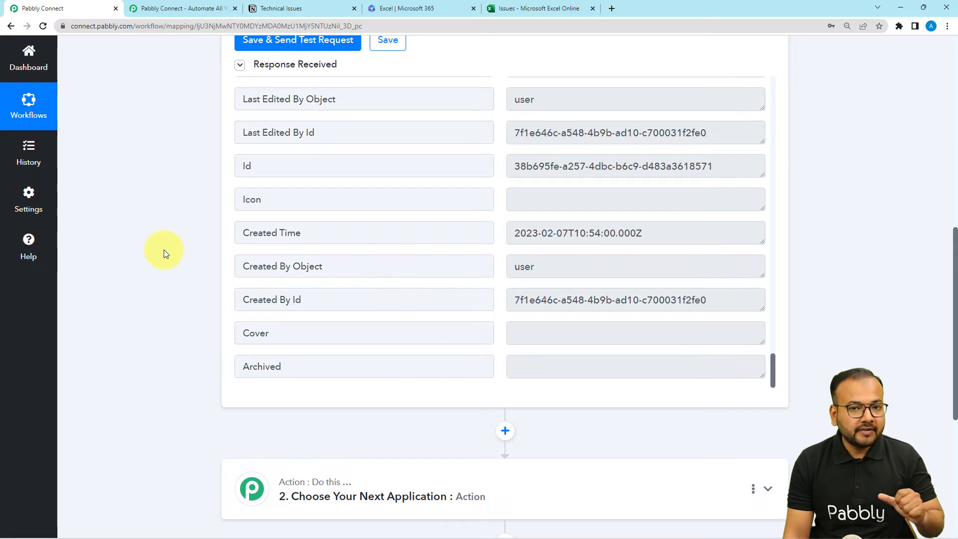
{"action": "scroll", "coordinate": [163, 250], "scroll_direction": "down", "scroll_amount": 4}
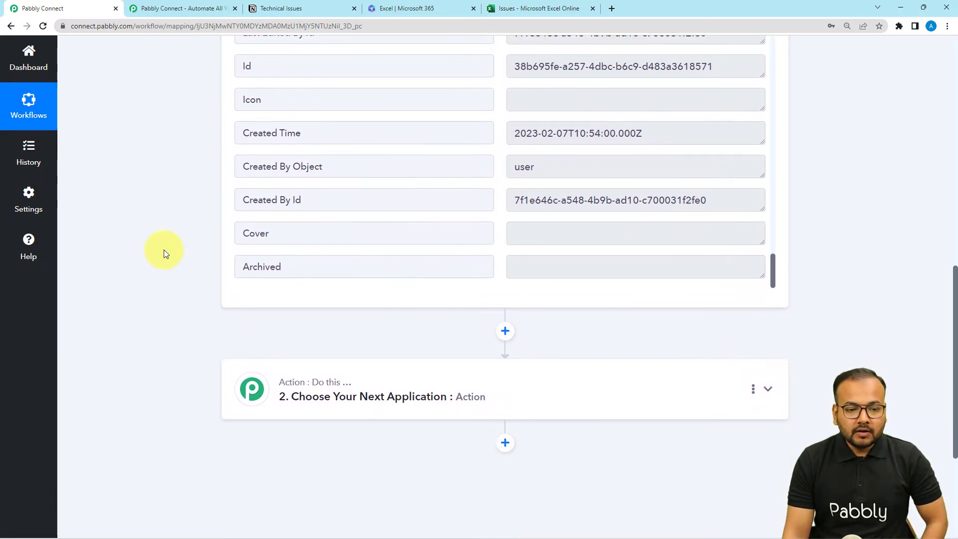
{"action": "scroll", "coordinate": [163, 250], "scroll_direction": "up", "scroll_amount": 3}
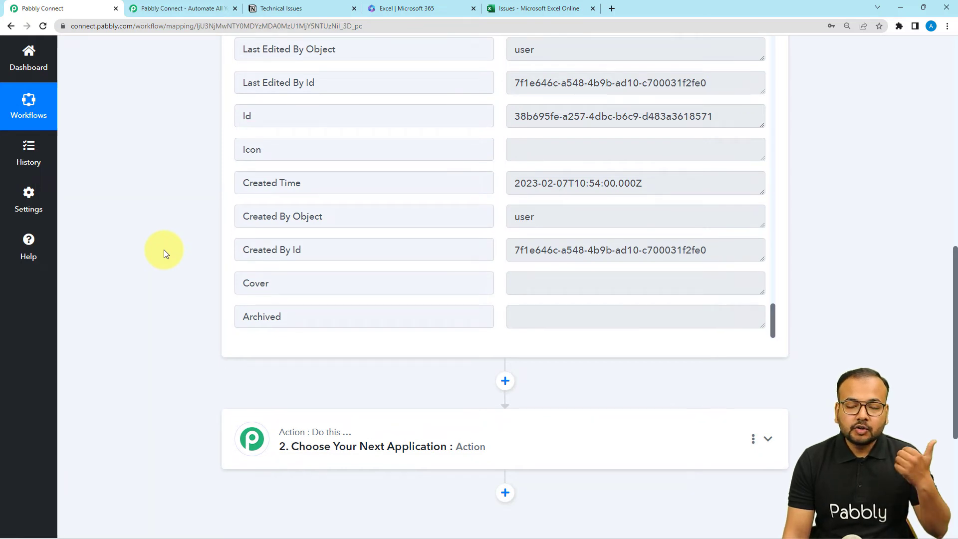
{"action": "scroll", "coordinate": [164, 249], "scroll_direction": "down", "scroll_amount": 5}
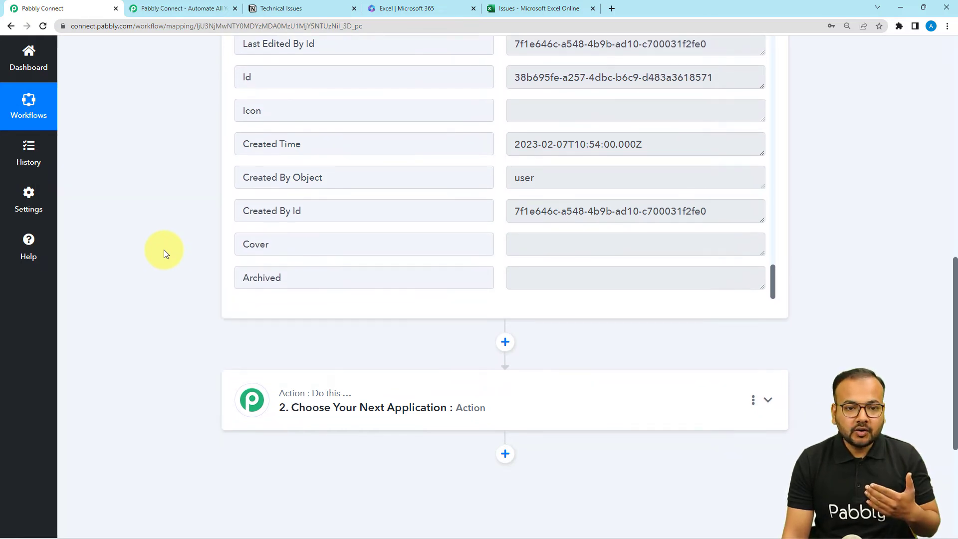
{"action": "left_click", "coordinate": [382, 197]}
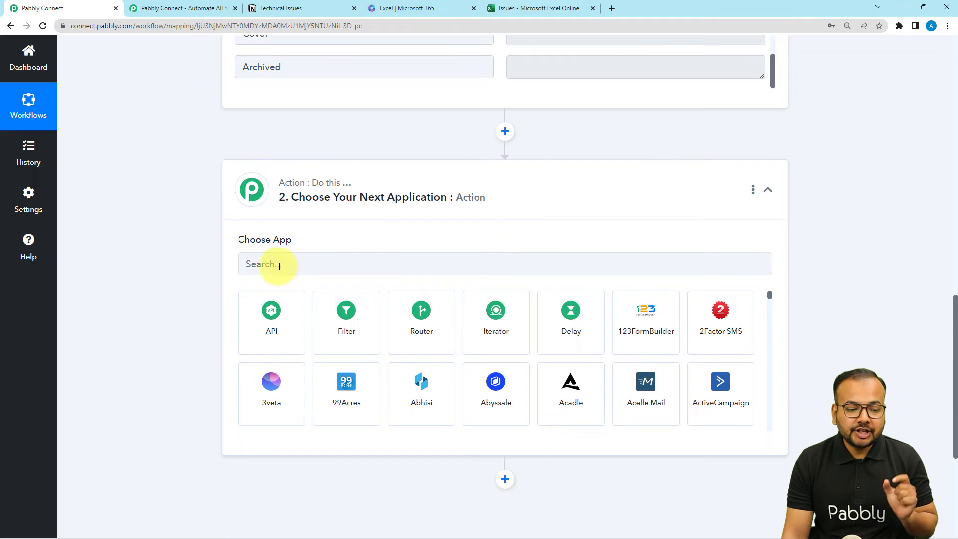
{"action": "left_click", "coordinate": [399, 268]}
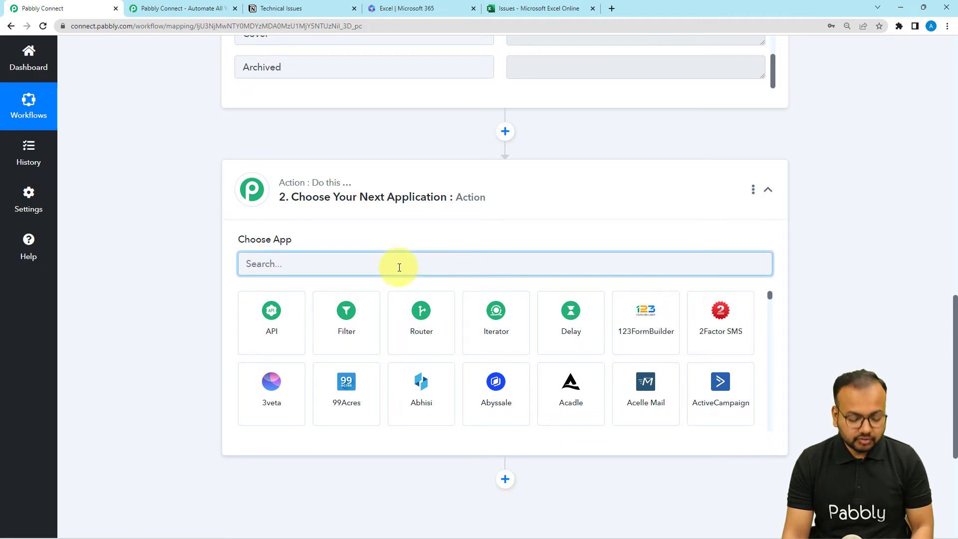
{"action": "type", "text": "m"}
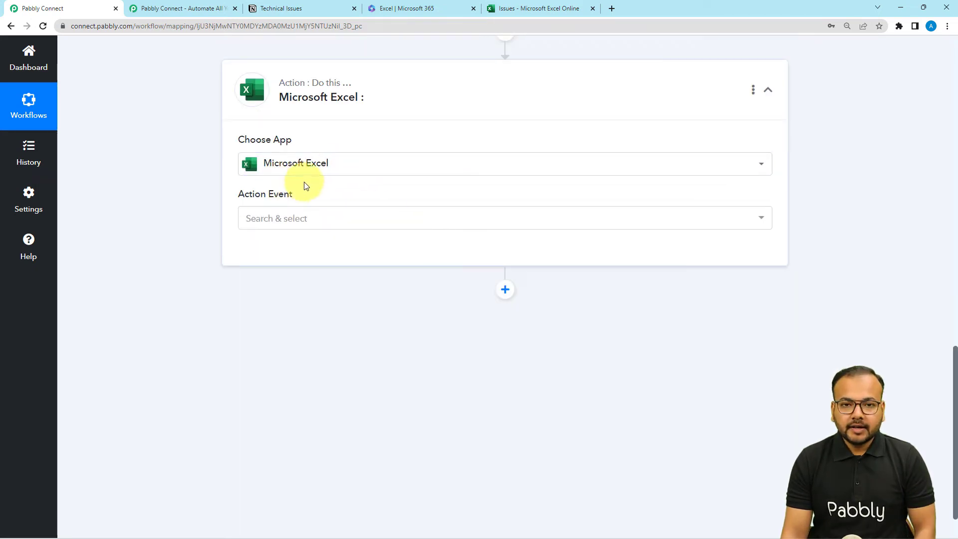
{"action": "left_click", "coordinate": [299, 222]}
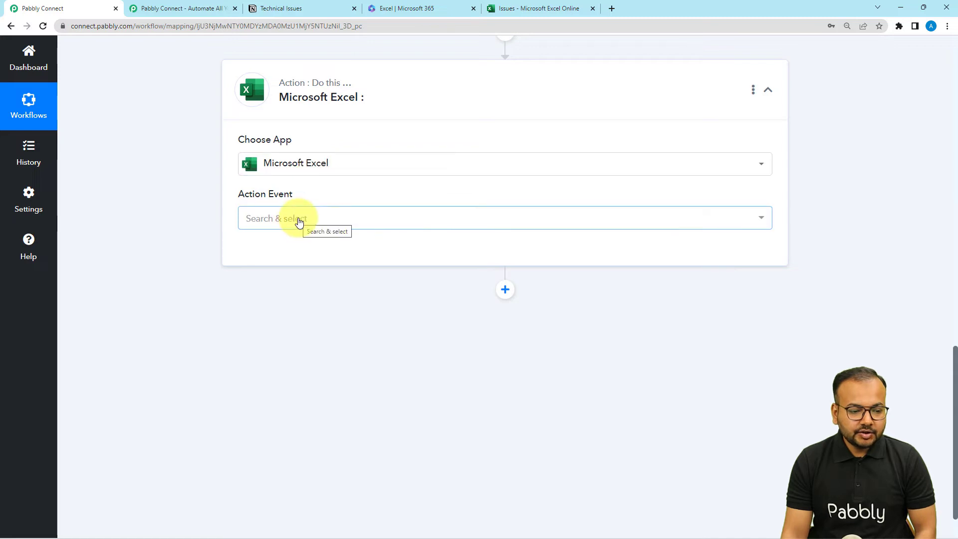
{"action": "left_click", "coordinate": [299, 223]}
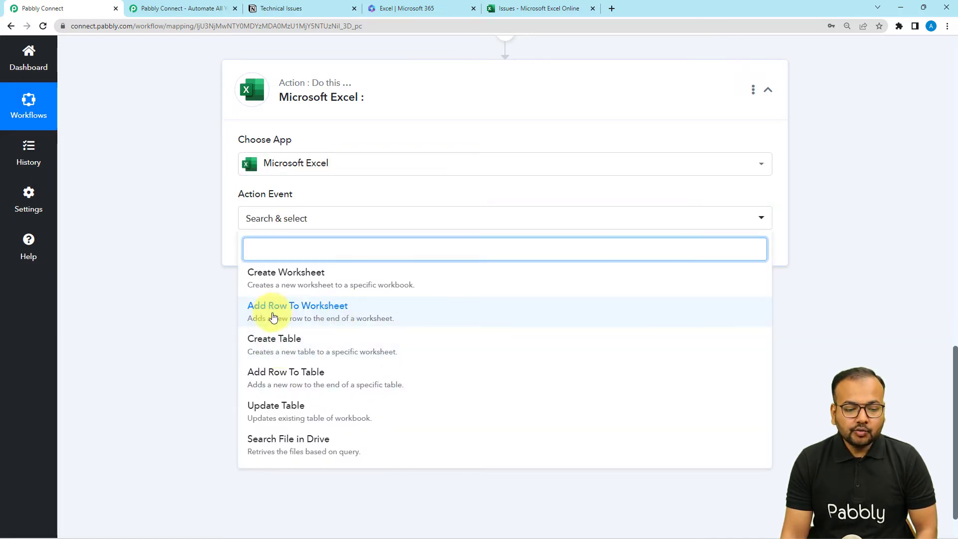
{"action": "left_click", "coordinate": [273, 310]}
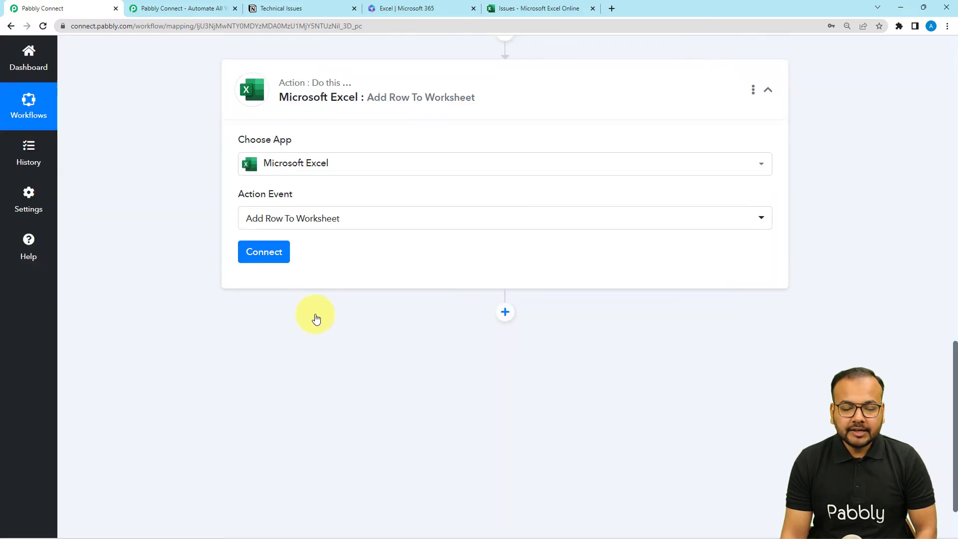
Step: Check the column headings of the Issues workbook in Excel Online, then return to the Pabbly Connect workflow
{"action": "left_click", "coordinate": [529, 8]}
{"action": "left_click", "coordinate": [255, 238]}
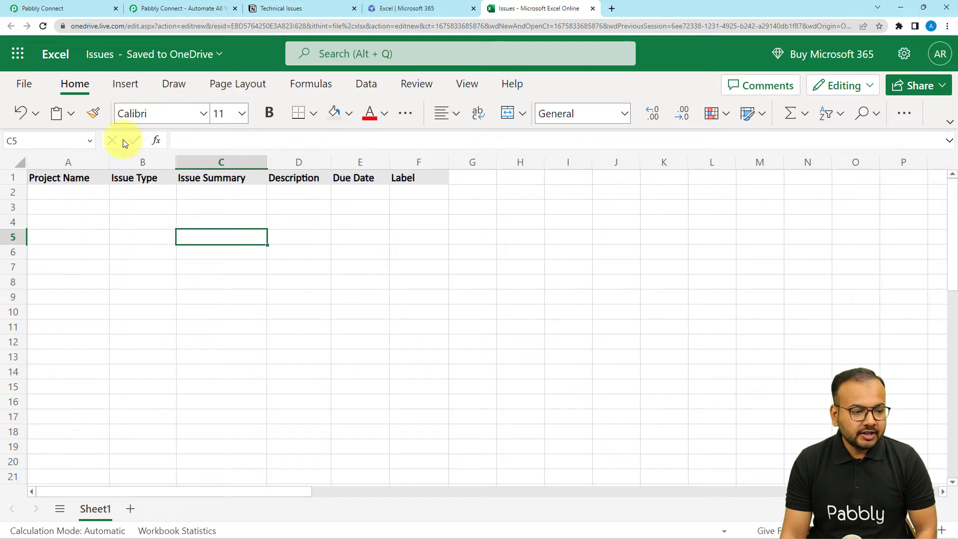
{"action": "left_click", "coordinate": [82, 9]}
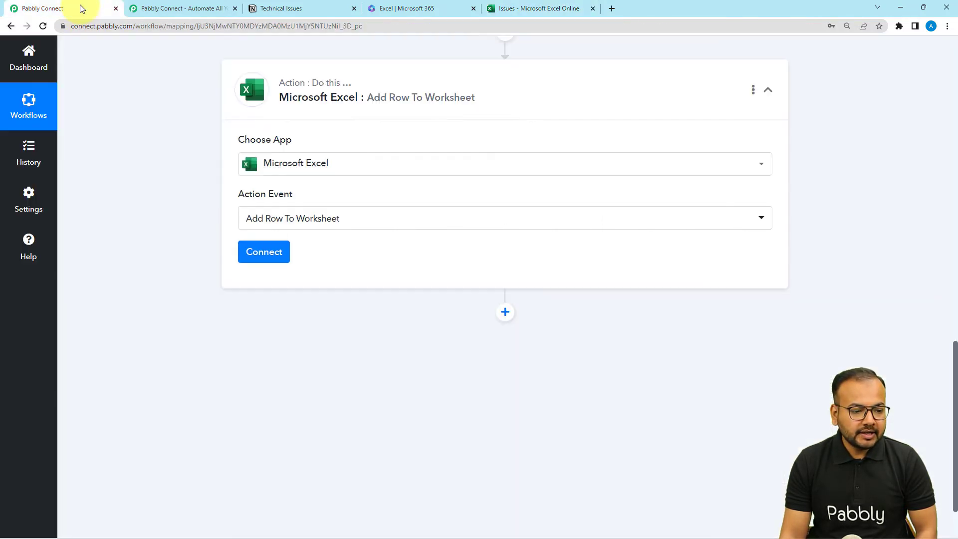
Step: Add a new Microsoft Excel connection for the action and accept the permissions Pabbly Connect requests
{"action": "left_click", "coordinate": [270, 255]}
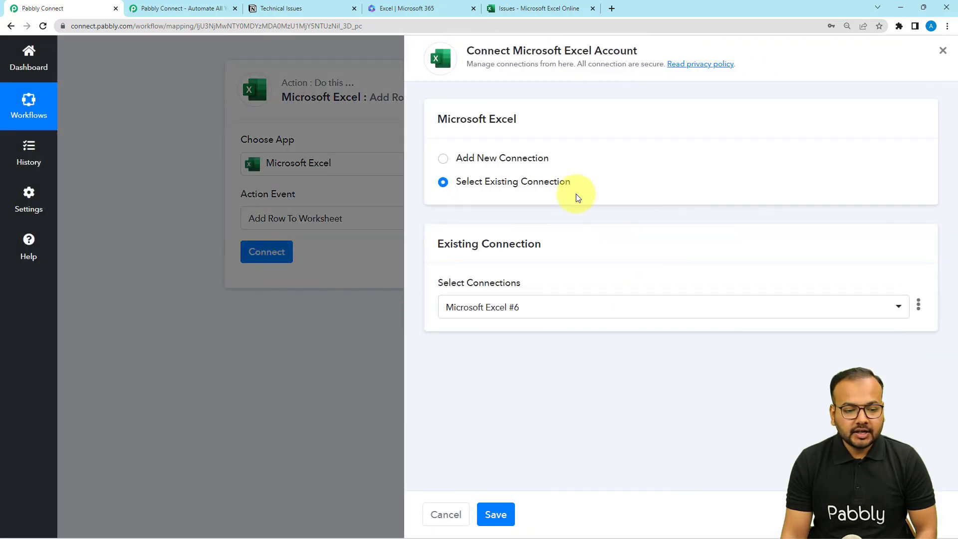
{"action": "left_click", "coordinate": [442, 159]}
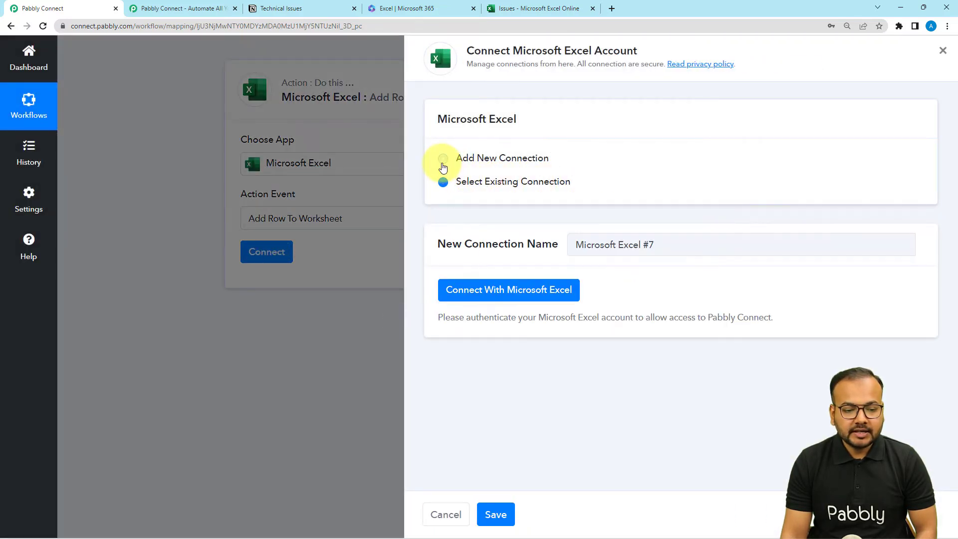
{"action": "left_click", "coordinate": [519, 298]}
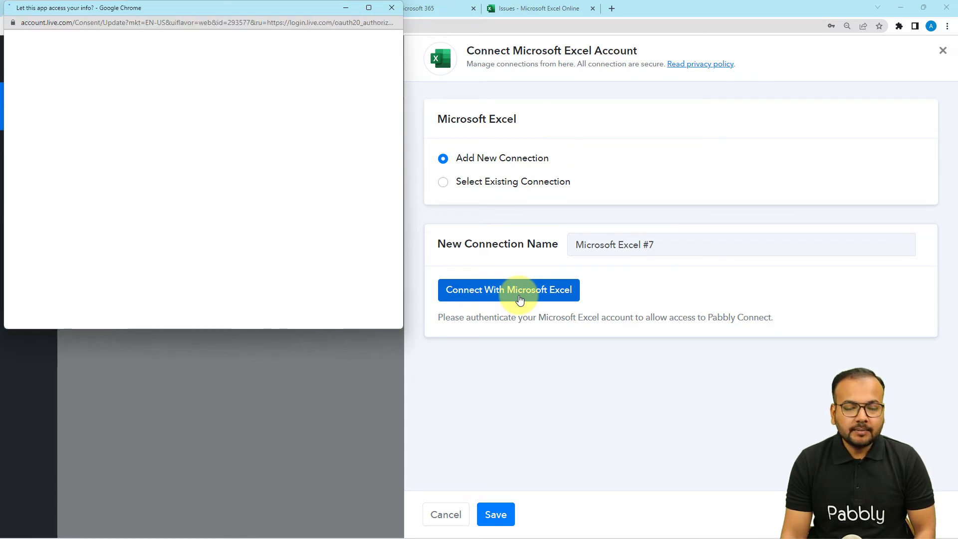
{"action": "scroll", "coordinate": [270, 256], "scroll_direction": "down", "scroll_amount": 10}
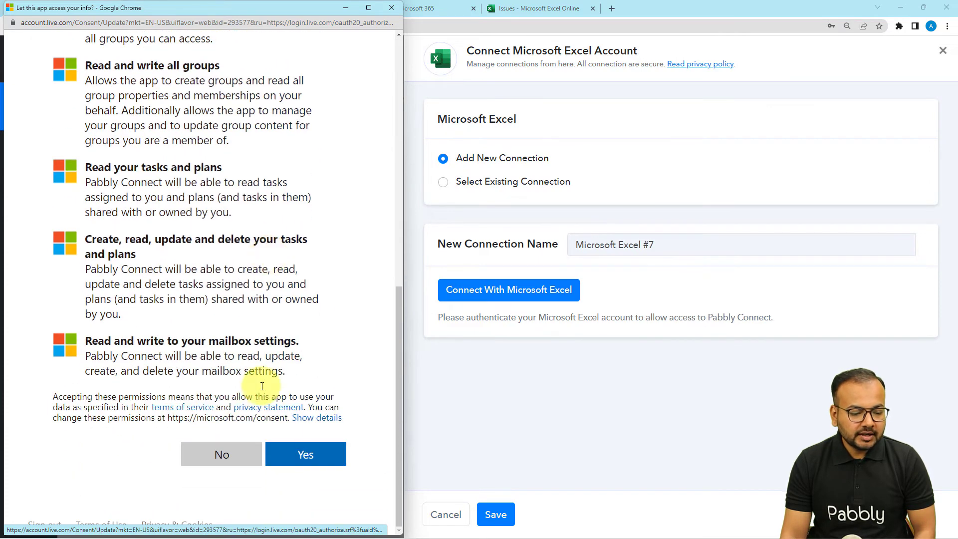
{"action": "left_click", "coordinate": [301, 455]}
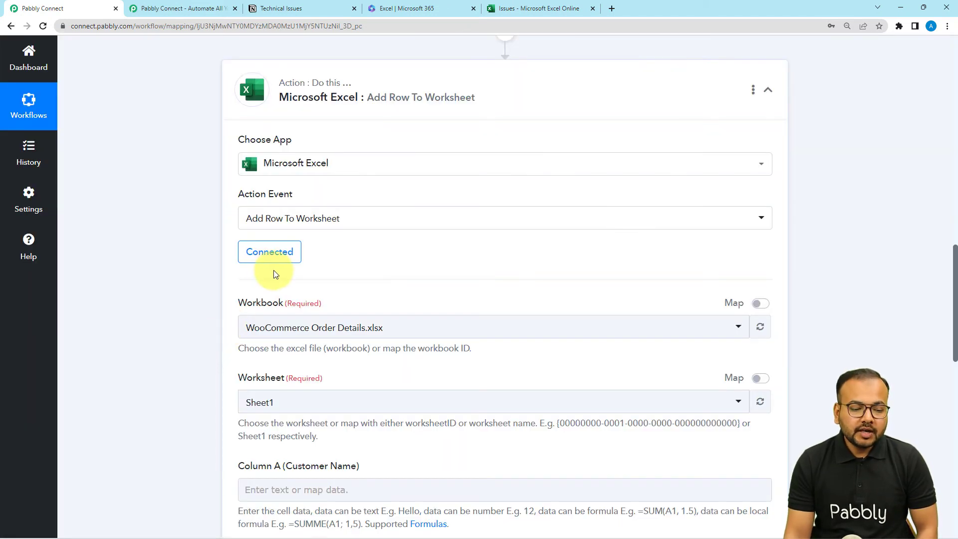
Step: Check the workbook's name in Excel Online, then set the action's workbook to Issues.xlsx
{"action": "scroll", "coordinate": [214, 255], "scroll_direction": "down", "scroll_amount": 4}
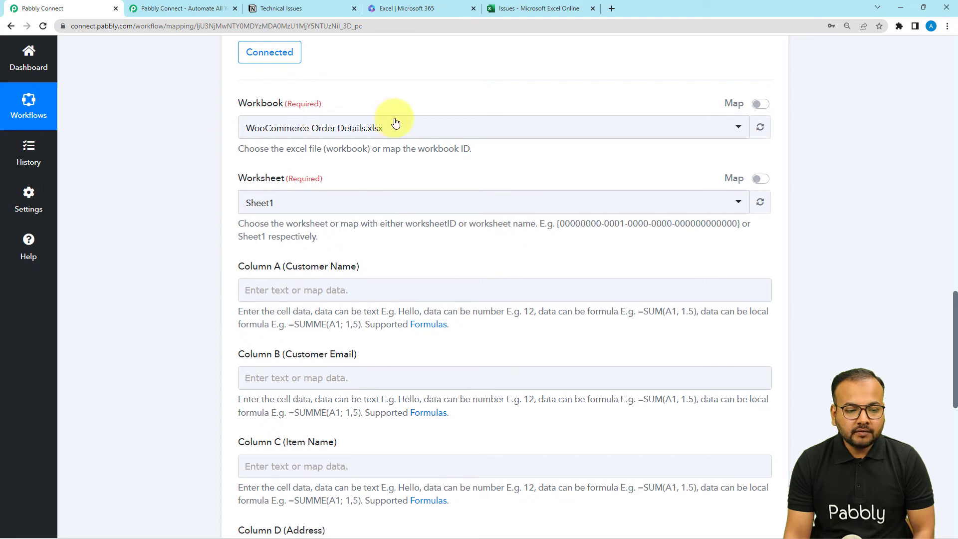
{"action": "left_click", "coordinate": [503, 8]}
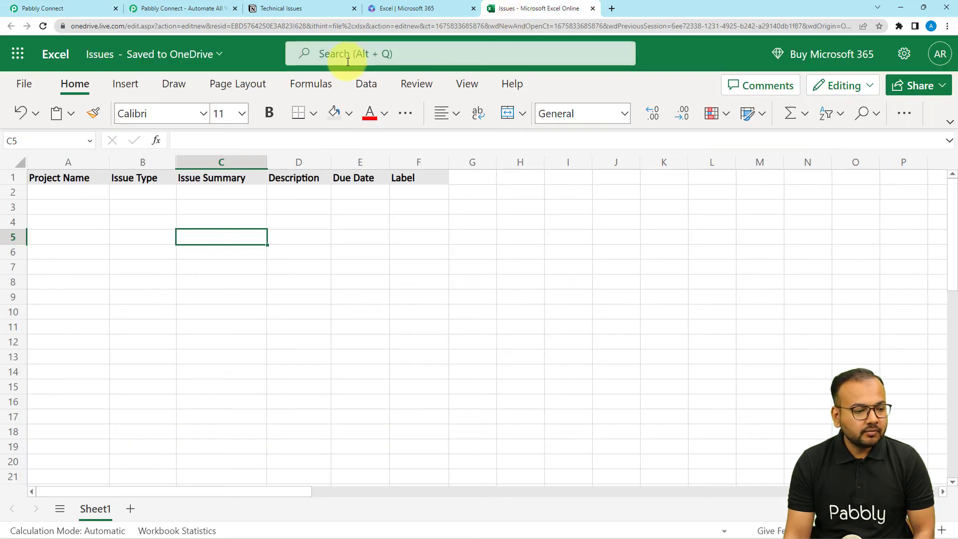
{"action": "left_click", "coordinate": [28, 9]}
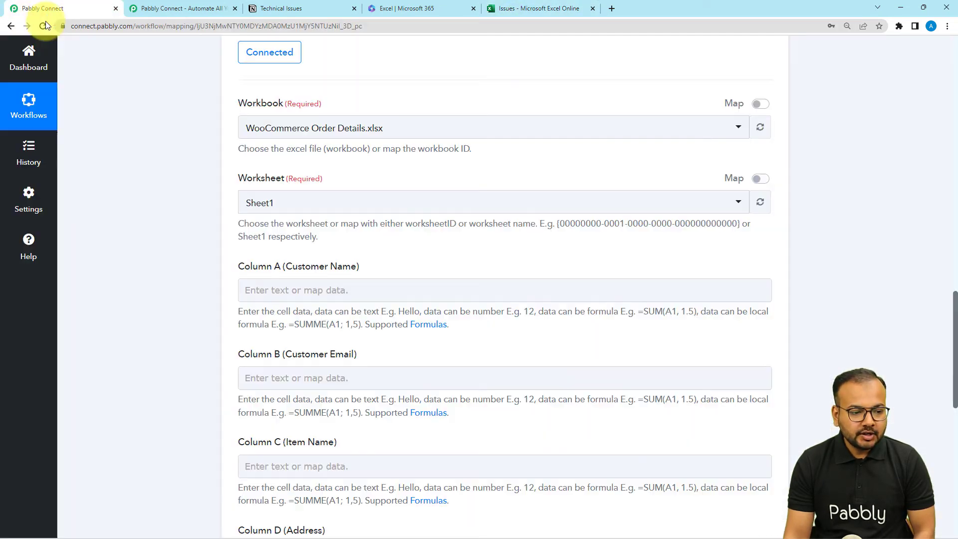
{"action": "left_click", "coordinate": [304, 130]}
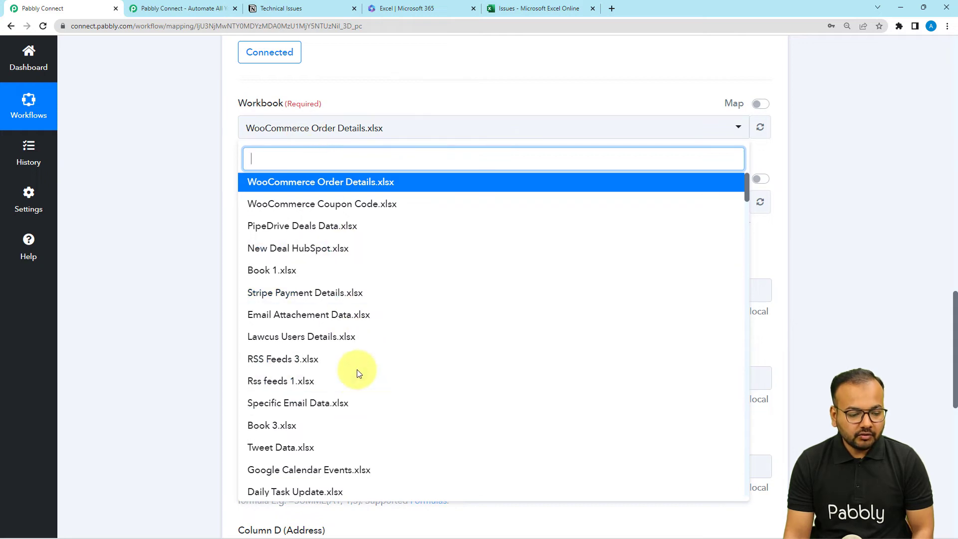
{"action": "type", "text": "is"}
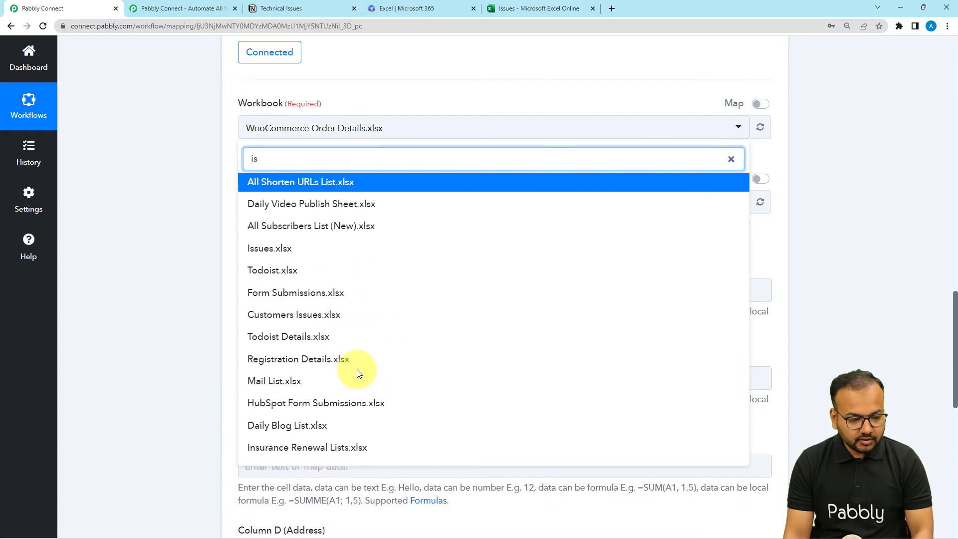
{"action": "left_click", "coordinate": [264, 248]}
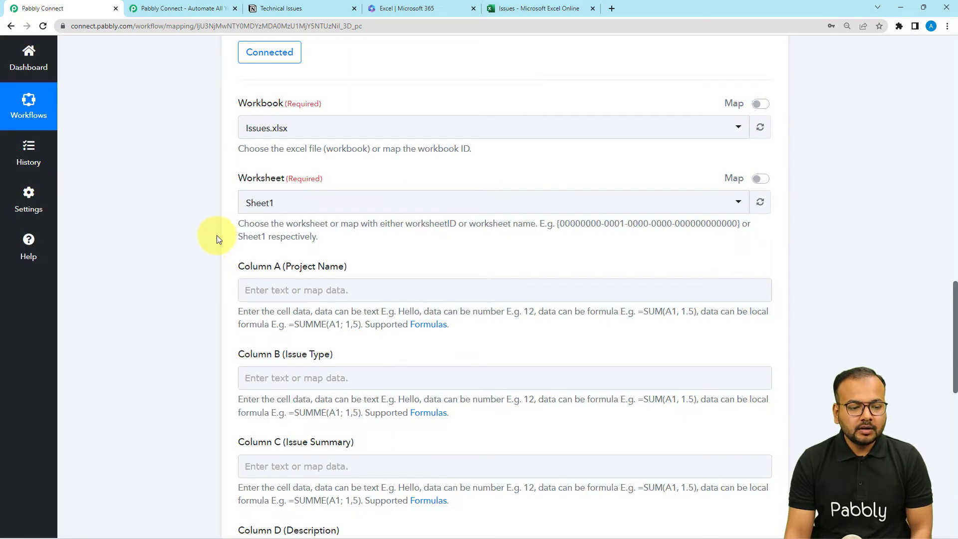
Step: Compare the action's worksheet and Column A to F fields with the sheet name and column headings in Excel Online
{"action": "scroll", "coordinate": [218, 232], "scroll_direction": "down", "scroll_amount": 1}
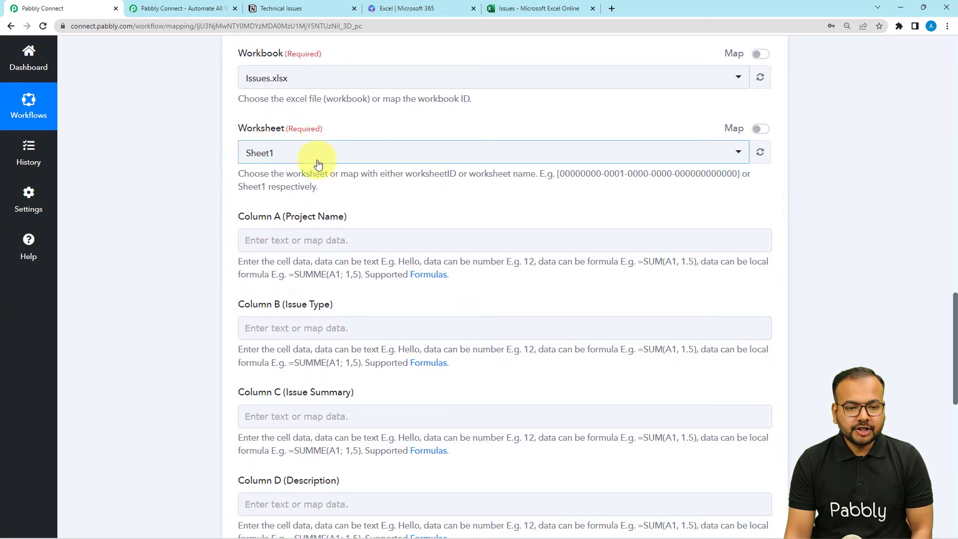
{"action": "left_click", "coordinate": [529, 8]}
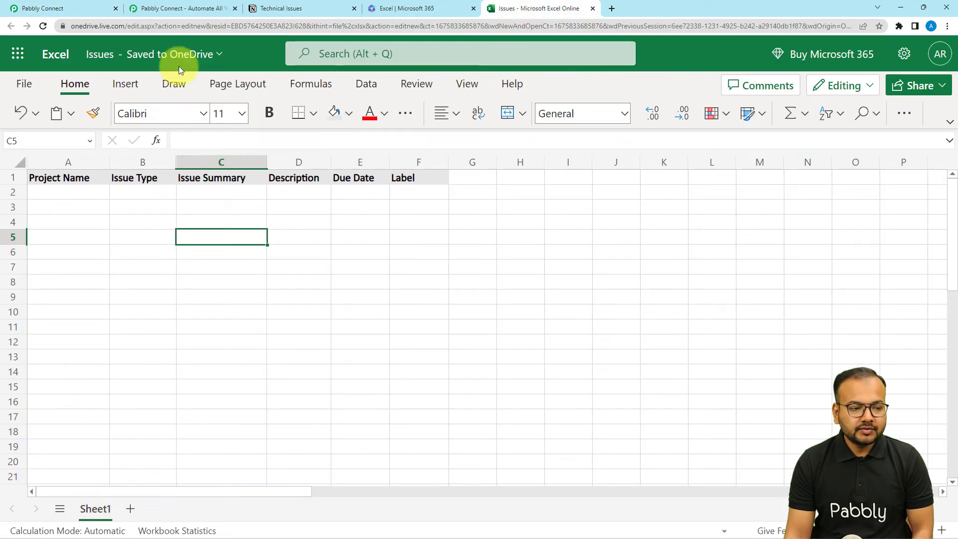
{"action": "left_click", "coordinate": [109, 5]}
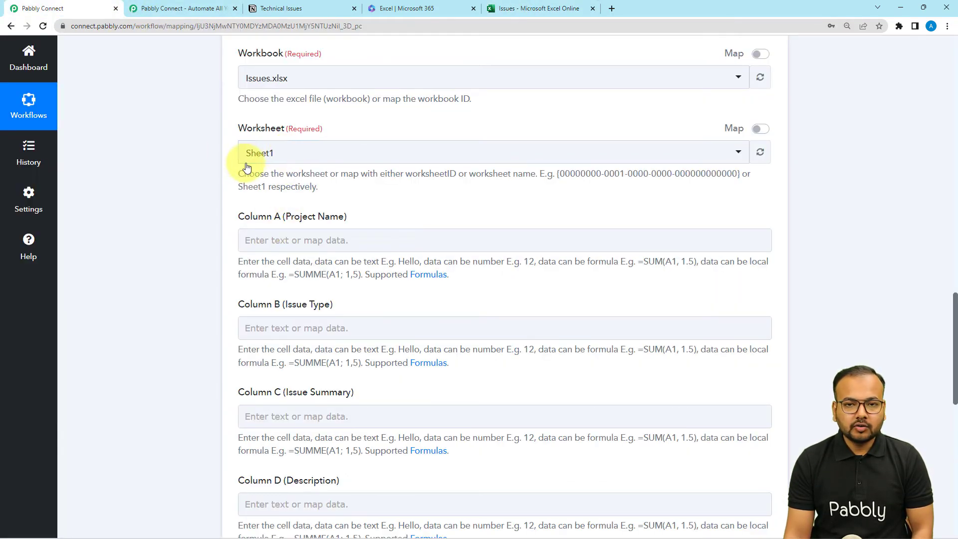
{"action": "scroll", "coordinate": [234, 231], "scroll_direction": "down", "scroll_amount": 1}
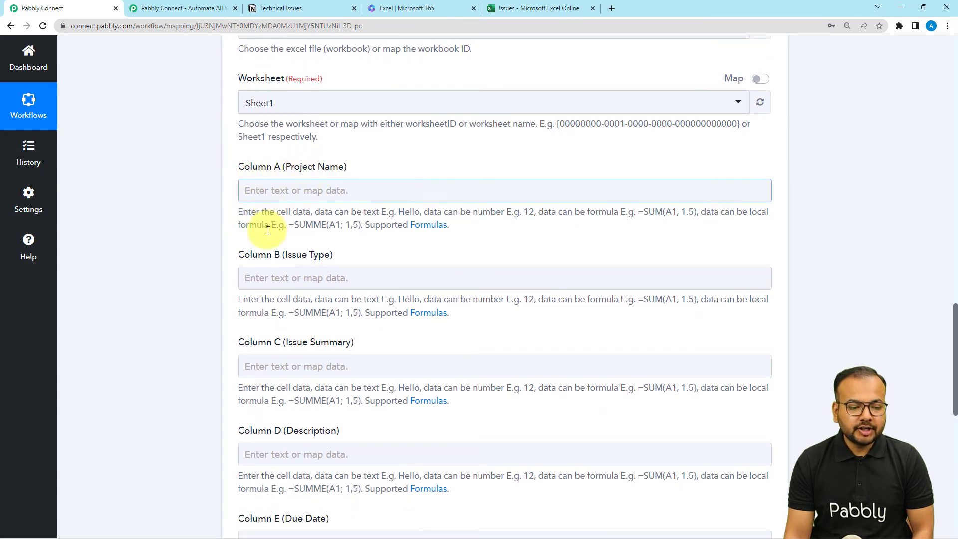
{"action": "scroll", "coordinate": [293, 356], "scroll_direction": "down", "scroll_amount": 1}
{"action": "scroll", "coordinate": [291, 352], "scroll_direction": "down", "scroll_amount": 2}
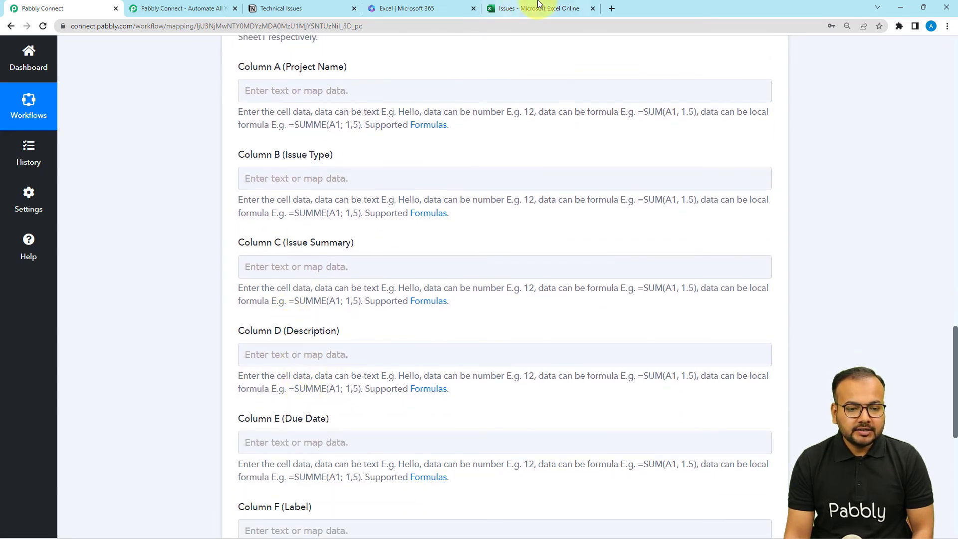
{"action": "left_click", "coordinate": [538, 8]}
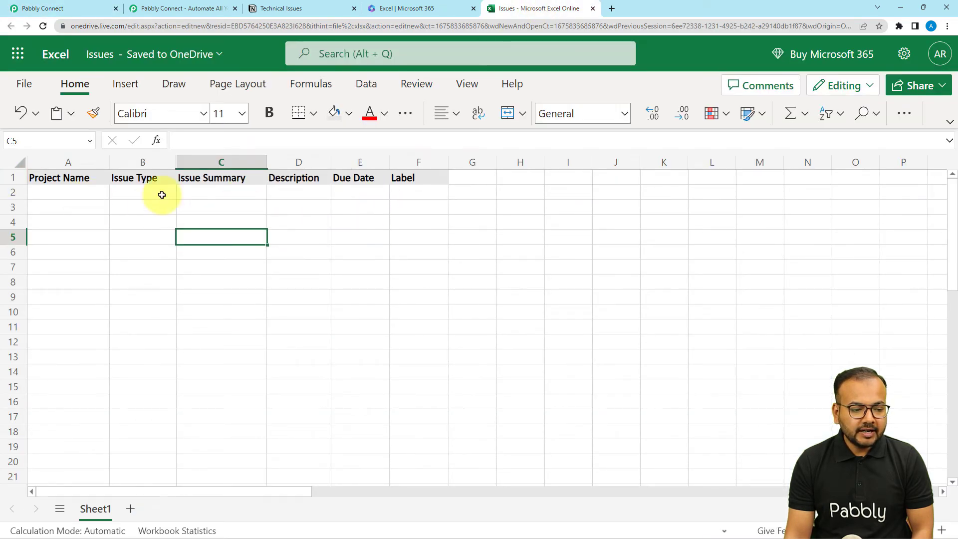
{"action": "left_click", "coordinate": [103, 6]}
{"action": "scroll", "coordinate": [273, 311], "scroll_direction": "down", "scroll_amount": 1}
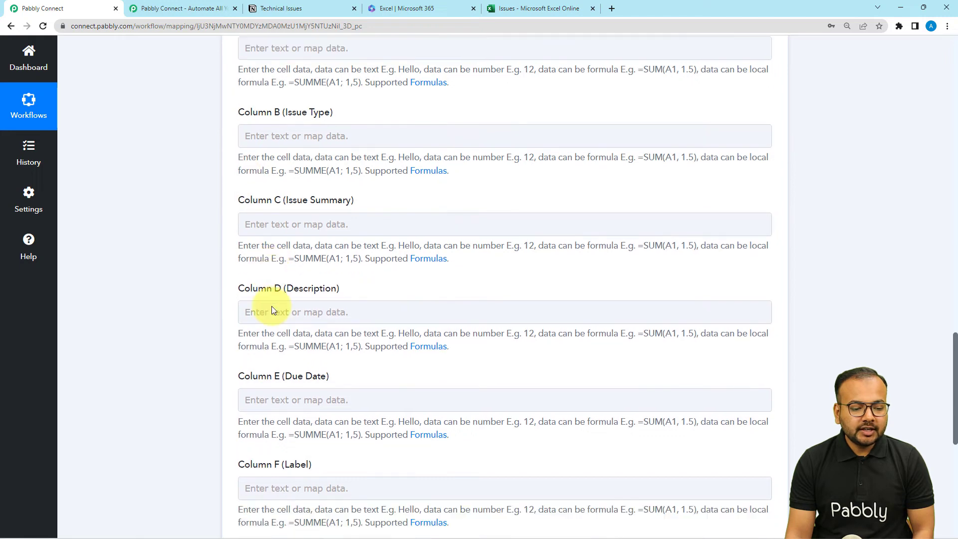
{"action": "scroll", "coordinate": [272, 310], "scroll_direction": "down", "scroll_amount": 2}
{"action": "scroll", "coordinate": [272, 309], "scroll_direction": "up", "scroll_amount": 4}
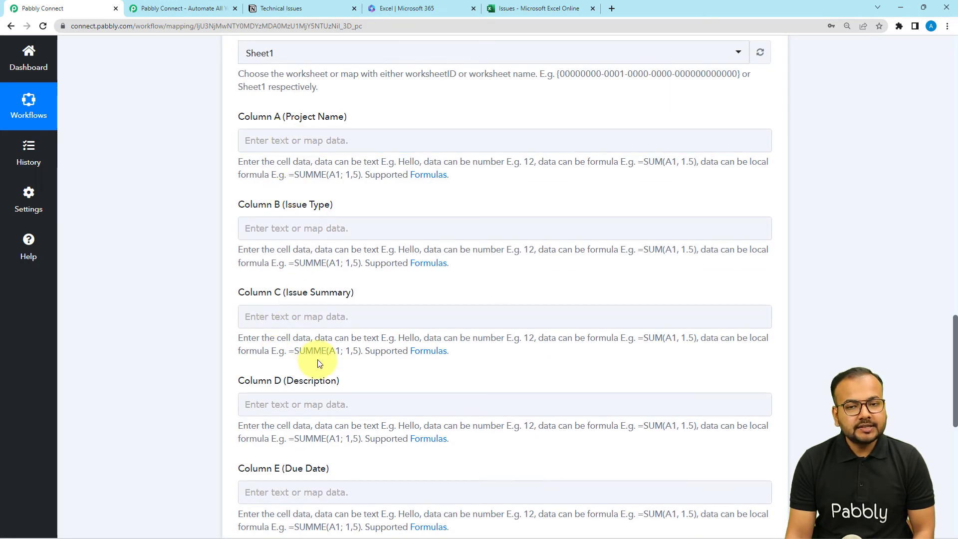
Step: Map Column A (Project Name) to the Notion field Properties Project Title 0 Text Content
{"action": "scroll", "coordinate": [312, 274], "scroll_direction": "up", "scroll_amount": 10}
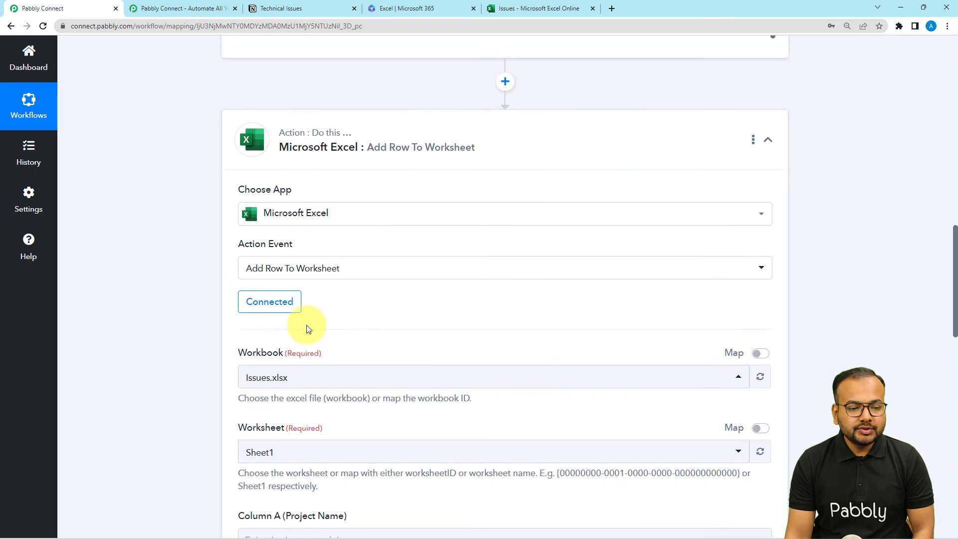
{"action": "scroll", "coordinate": [325, 300], "scroll_direction": "up", "scroll_amount": 4}
{"action": "scroll", "coordinate": [344, 272], "scroll_direction": "down", "scroll_amount": 2}
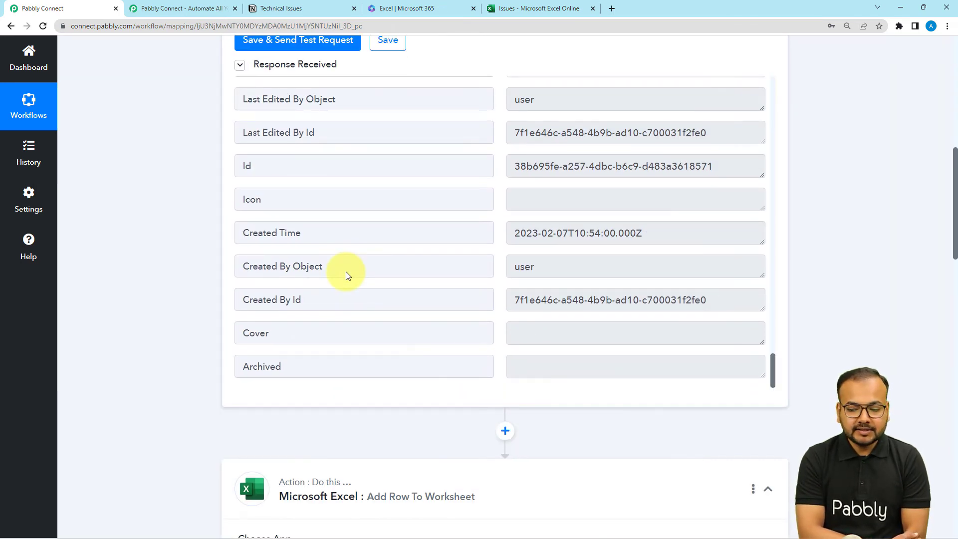
{"action": "scroll", "coordinate": [346, 272], "scroll_direction": "down", "scroll_amount": 6}
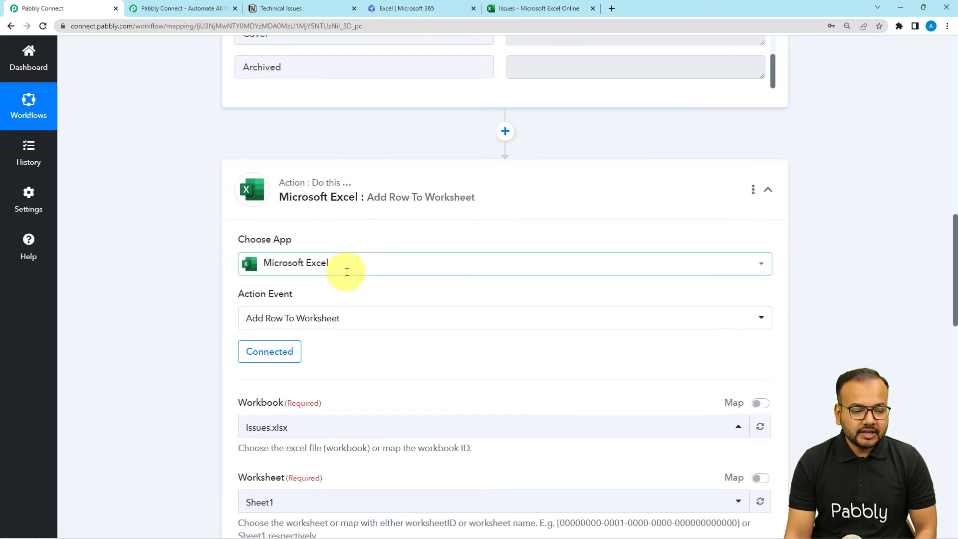
{"action": "scroll", "coordinate": [346, 272], "scroll_direction": "down", "scroll_amount": 8}
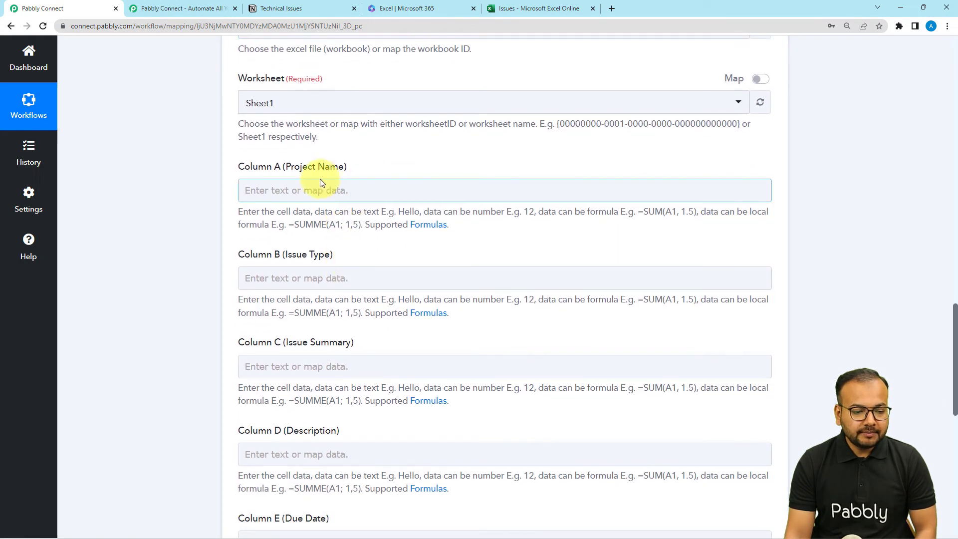
{"action": "left_click", "coordinate": [327, 192]}
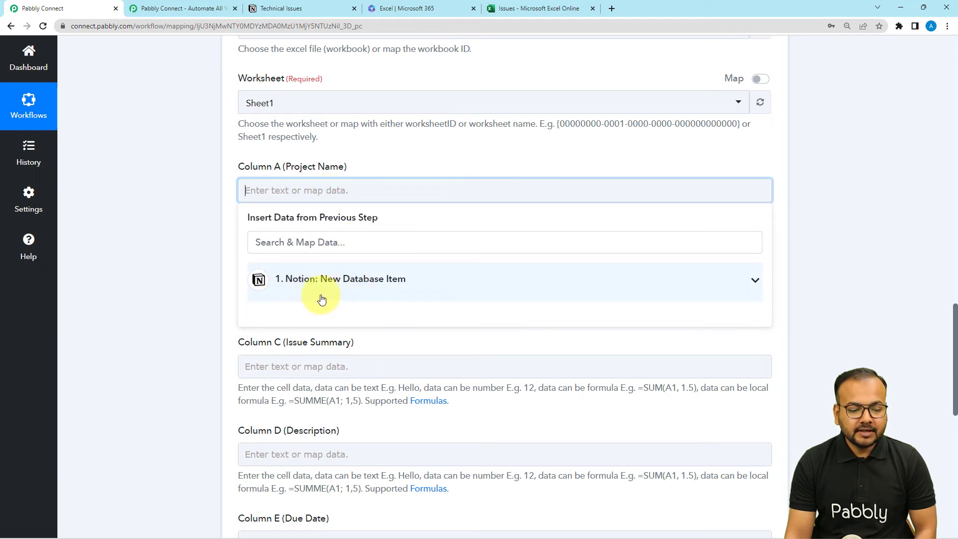
{"action": "left_click", "coordinate": [358, 297]}
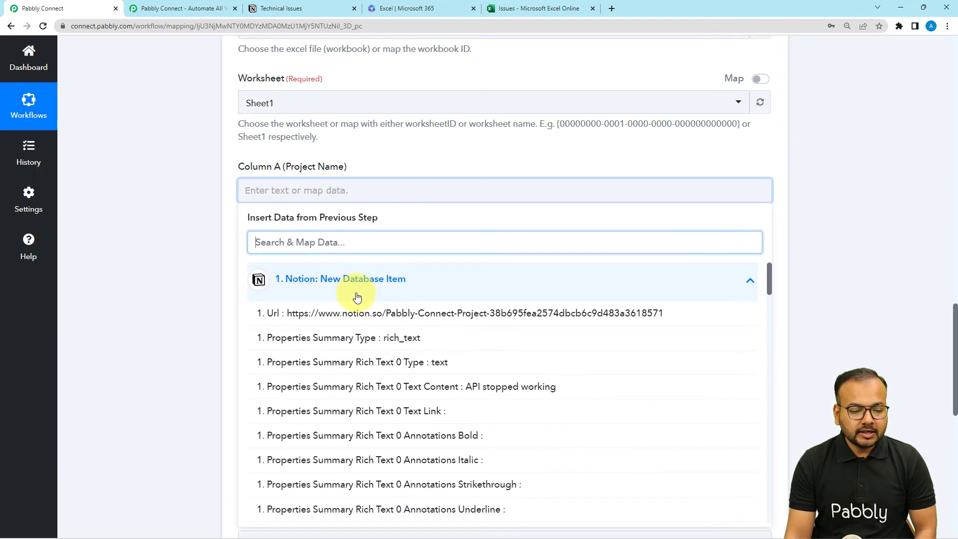
{"action": "scroll", "coordinate": [375, 383], "scroll_direction": "down", "scroll_amount": 8}
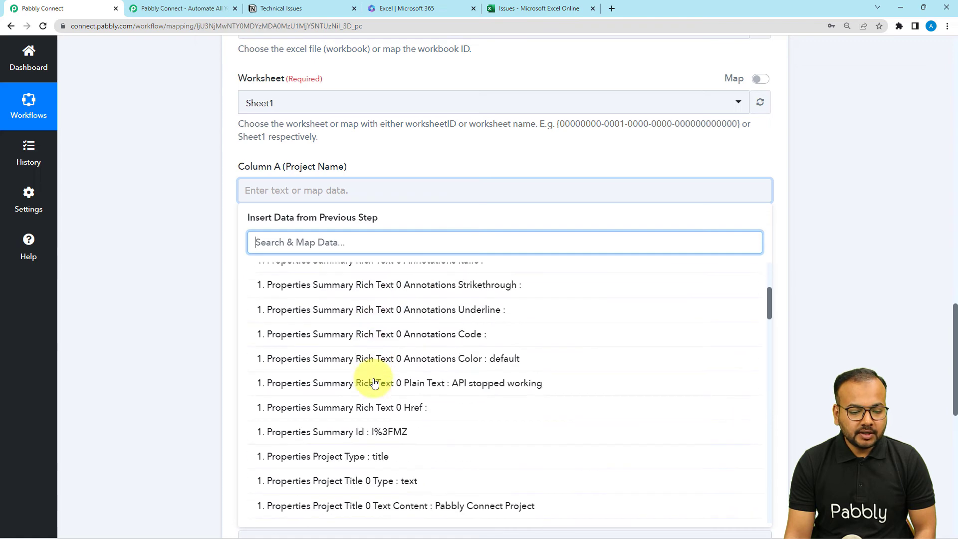
{"action": "left_click", "coordinate": [460, 312]}
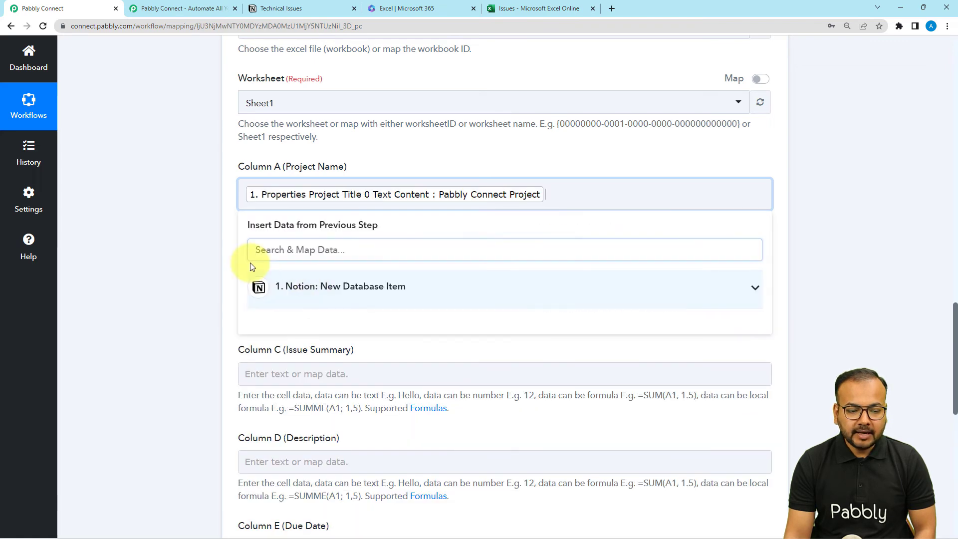
{"action": "left_click", "coordinate": [202, 253]}
Step: Map Column B (Issue Type) to the Notion field Properties Issue Type Rich Text 0 Text Content
{"action": "scroll", "coordinate": [310, 202], "scroll_direction": "down", "scroll_amount": 2}
{"action": "left_click", "coordinate": [310, 187]}
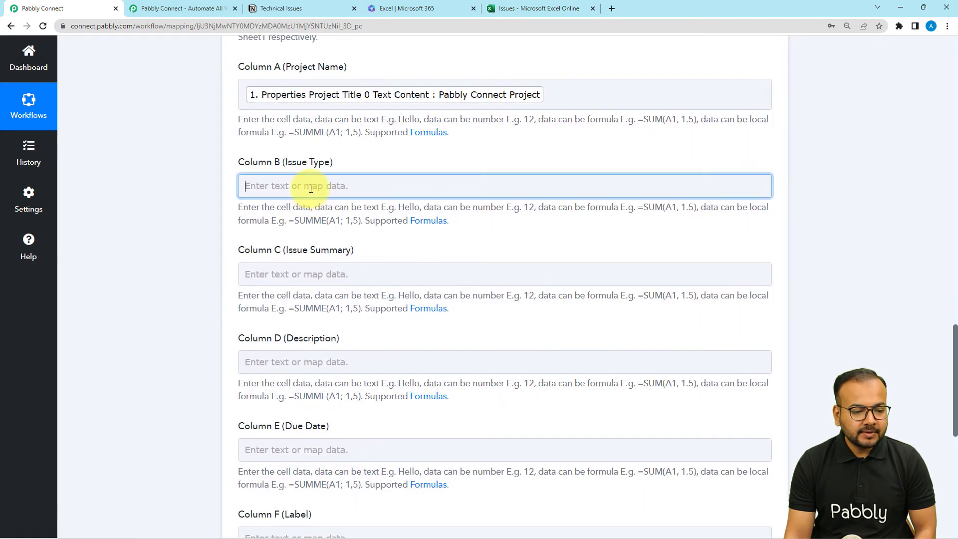
{"action": "left_click", "coordinate": [345, 274]}
{"action": "scroll", "coordinate": [380, 392], "scroll_direction": "down", "scroll_amount": 3}
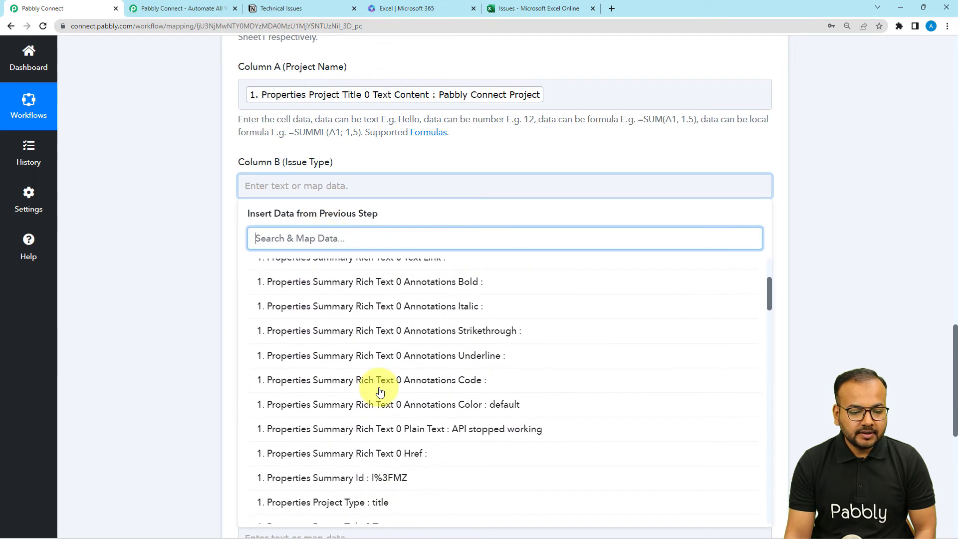
{"action": "scroll", "coordinate": [381, 392], "scroll_direction": "up", "scroll_amount": 2}
{"action": "scroll", "coordinate": [380, 391], "scroll_direction": "down", "scroll_amount": 10}
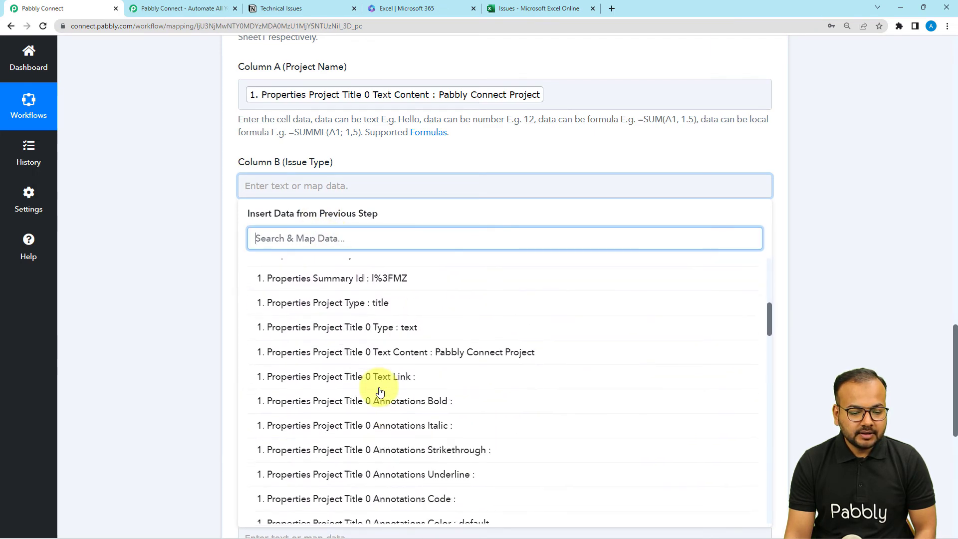
{"action": "scroll", "coordinate": [380, 393], "scroll_direction": "down", "scroll_amount": 3}
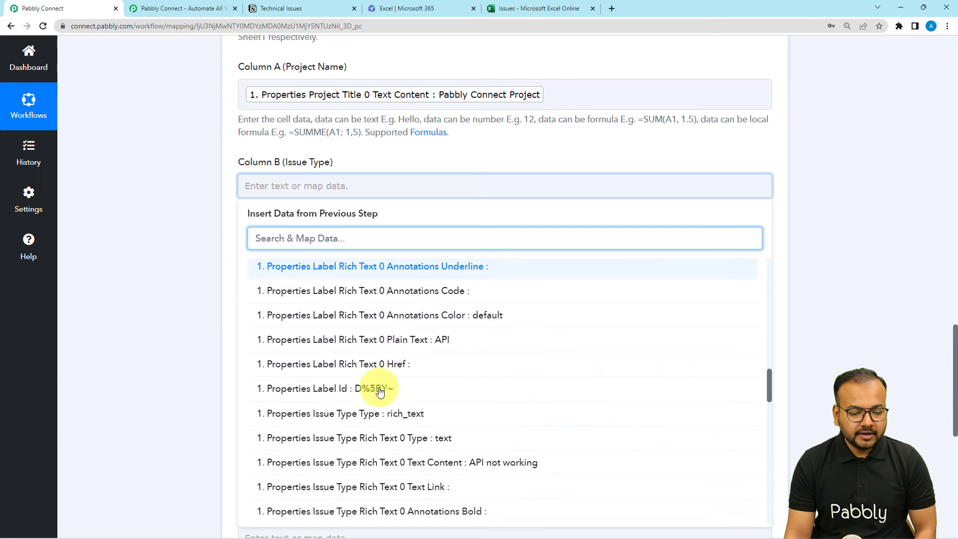
{"action": "left_click", "coordinate": [441, 432]}
{"action": "left_click", "coordinate": [201, 301]}
Step: Map Column C (Issue Summary) to the Notion field Properties Summary Rich Text 0 Text Content
{"action": "scroll", "coordinate": [200, 303], "scroll_direction": "down", "scroll_amount": 2}
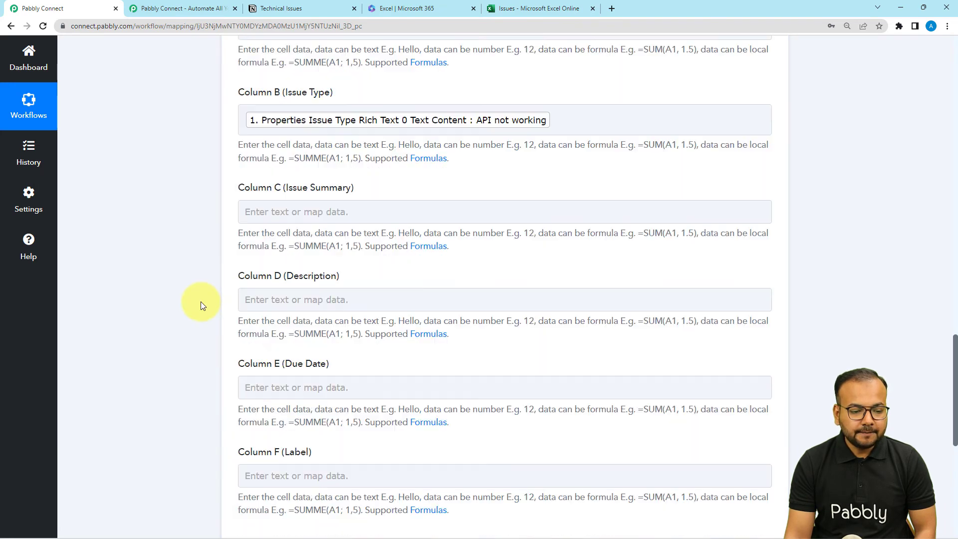
{"action": "left_click", "coordinate": [271, 181]}
{"action": "left_click", "coordinate": [320, 283]}
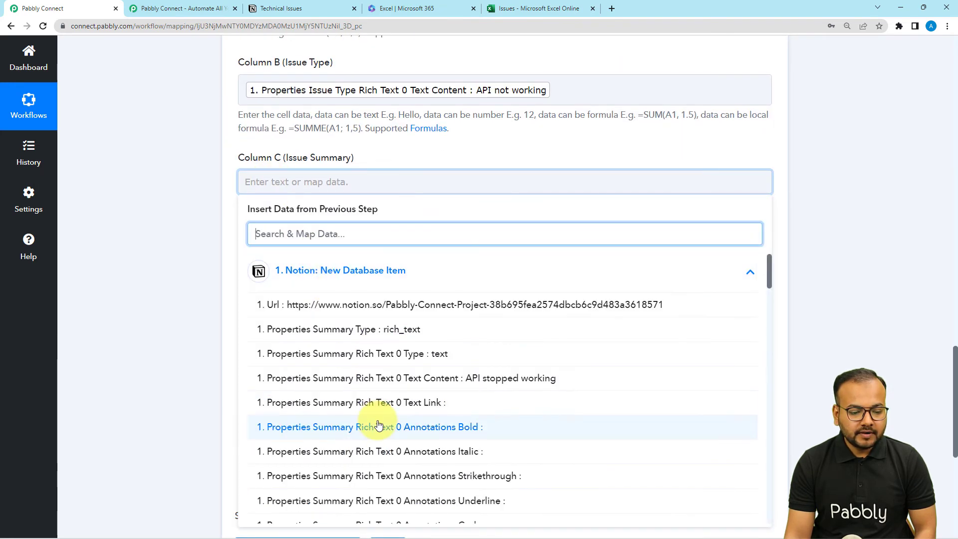
{"action": "left_click", "coordinate": [425, 382]}
{"action": "left_click", "coordinate": [196, 292]}
Step: Map Column D (Description) to the Notion field Properties Description Rich Text 0 Text Content
{"action": "scroll", "coordinate": [196, 292], "scroll_direction": "down", "scroll_amount": 4}
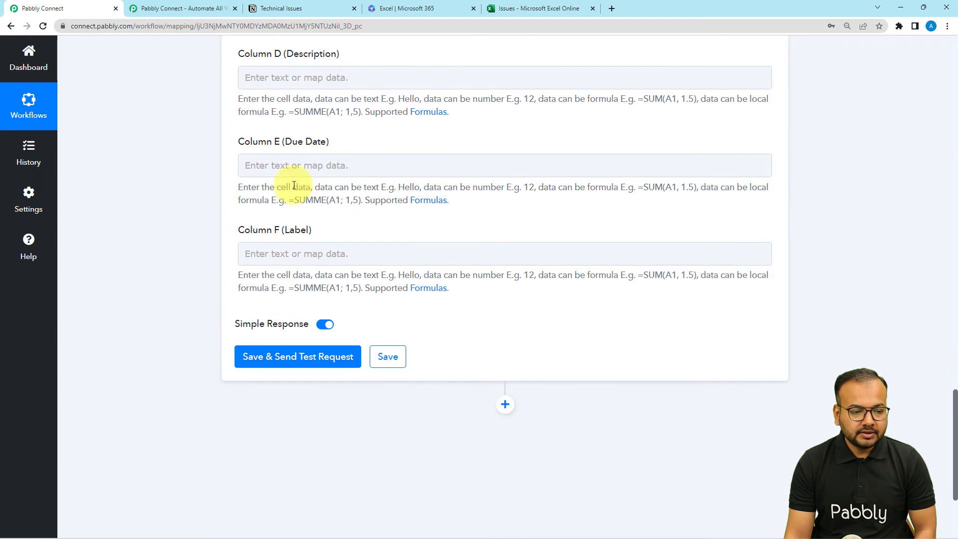
{"action": "left_click", "coordinate": [300, 80]}
{"action": "left_click", "coordinate": [381, 175]}
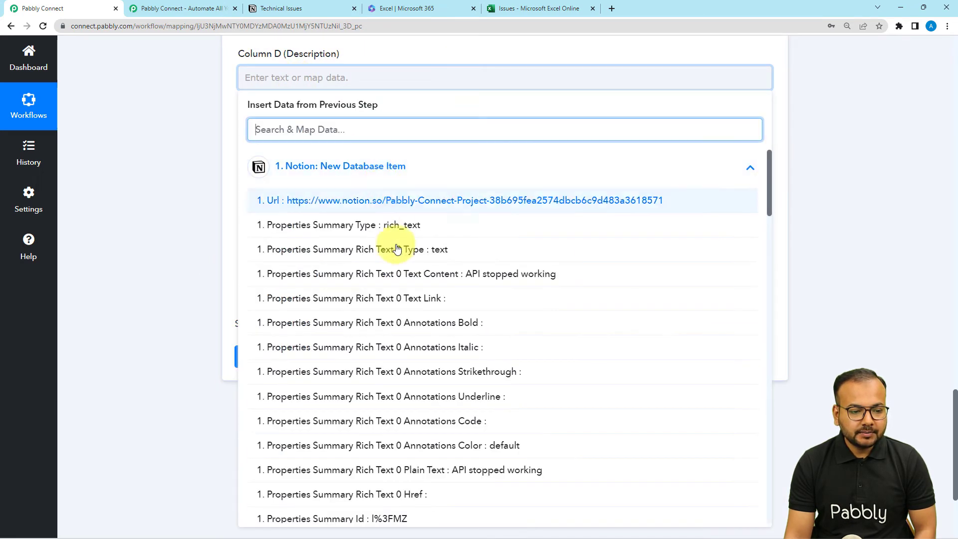
{"action": "scroll", "coordinate": [424, 419], "scroll_direction": "down", "scroll_amount": 10}
{"action": "scroll", "coordinate": [424, 420], "scroll_direction": "down", "scroll_amount": 15}
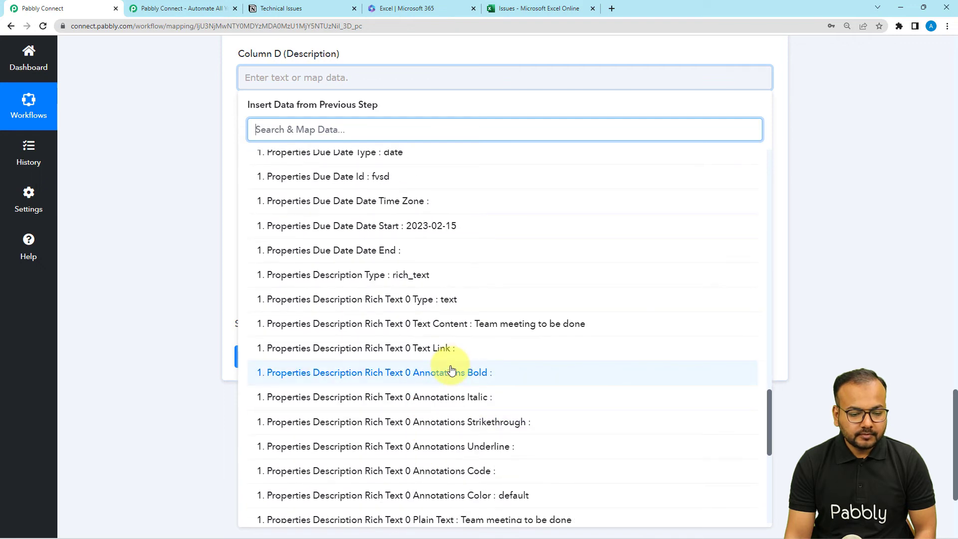
{"action": "left_click", "coordinate": [482, 324]}
{"action": "left_click", "coordinate": [202, 216]}
Step: Map Column E (Due Date) to the Notion field Properties Due Date Date Start
{"action": "left_click", "coordinate": [313, 172]}
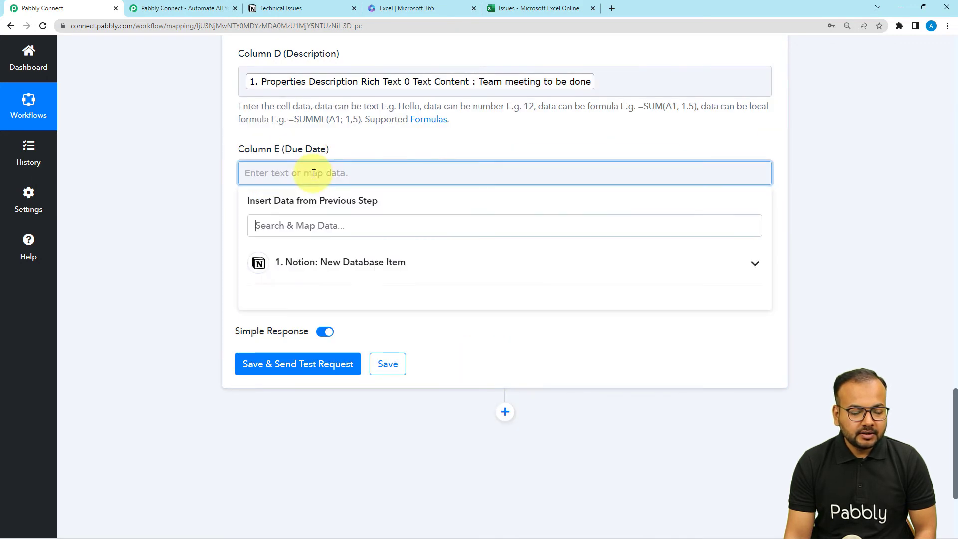
{"action": "left_click", "coordinate": [337, 262]}
{"action": "scroll", "coordinate": [359, 443], "scroll_direction": "down", "scroll_amount": 10}
{"action": "scroll", "coordinate": [364, 443], "scroll_direction": "down", "scroll_amount": 6}
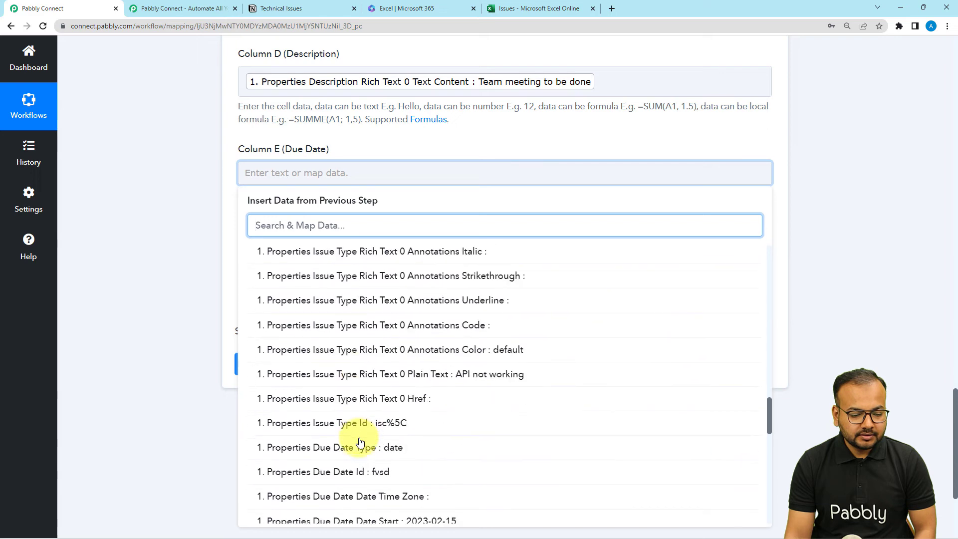
{"action": "scroll", "coordinate": [368, 444], "scroll_direction": "down", "scroll_amount": 3}
{"action": "left_click", "coordinate": [392, 380]}
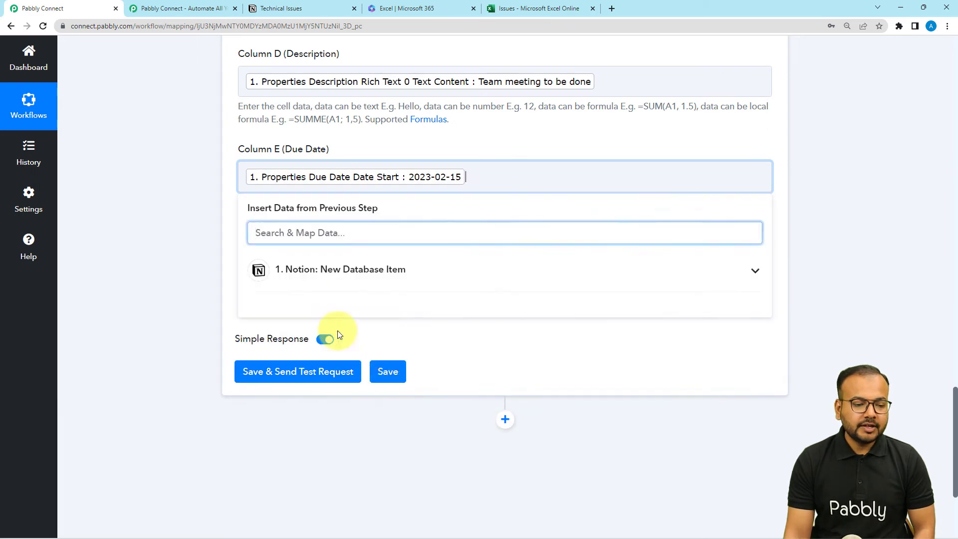
{"action": "left_click", "coordinate": [198, 259]}
Step: Map Column F (Label) to the Notion field Properties Label Rich Text 0 Text Content
{"action": "left_click", "coordinate": [279, 269]}
{"action": "left_click", "coordinate": [306, 358]}
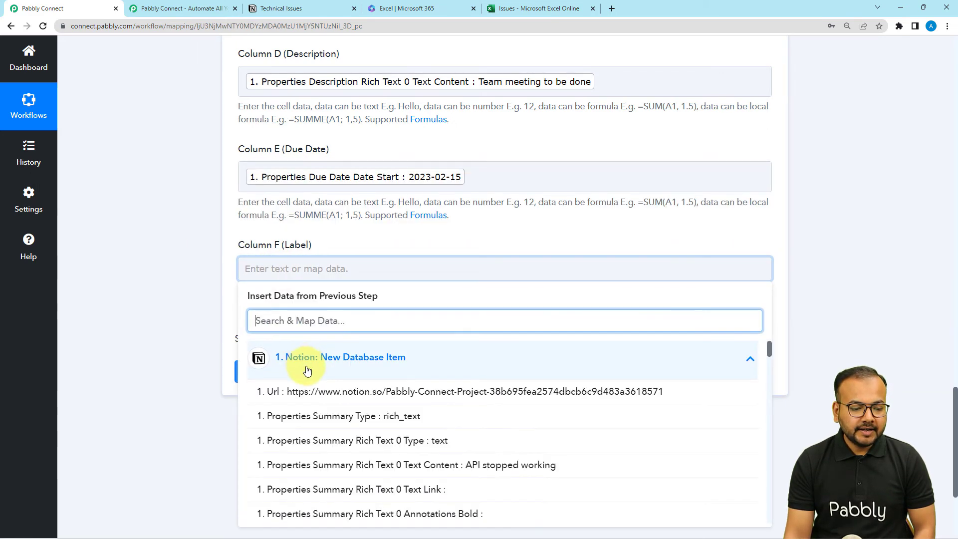
{"action": "scroll", "coordinate": [317, 467], "scroll_direction": "down", "scroll_amount": 5}
{"action": "scroll", "coordinate": [320, 477], "scroll_direction": "up", "scroll_amount": 4}
{"action": "scroll", "coordinate": [320, 477], "scroll_direction": "up", "scroll_amount": 2}
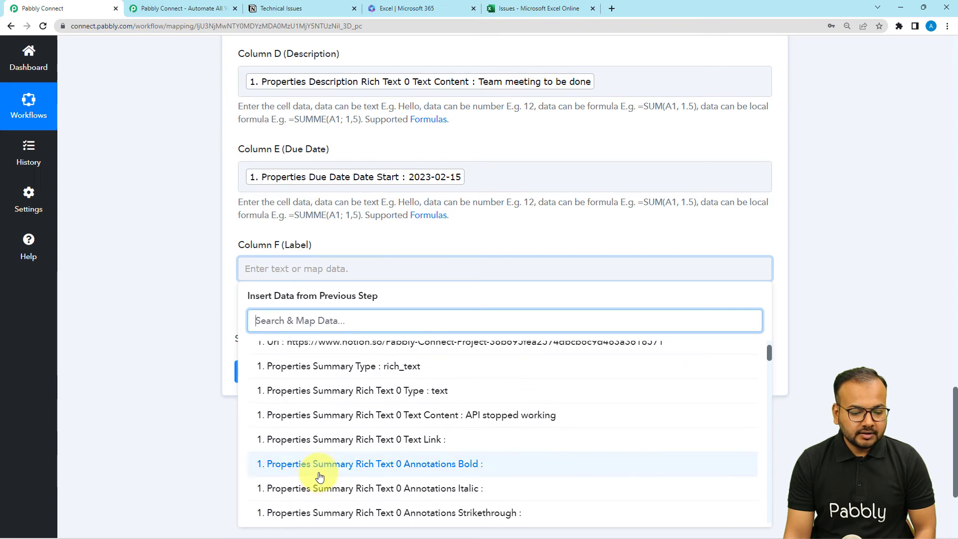
{"action": "scroll", "coordinate": [320, 477], "scroll_direction": "down", "scroll_amount": 6}
{"action": "scroll", "coordinate": [320, 477], "scroll_direction": "down", "scroll_amount": 8}
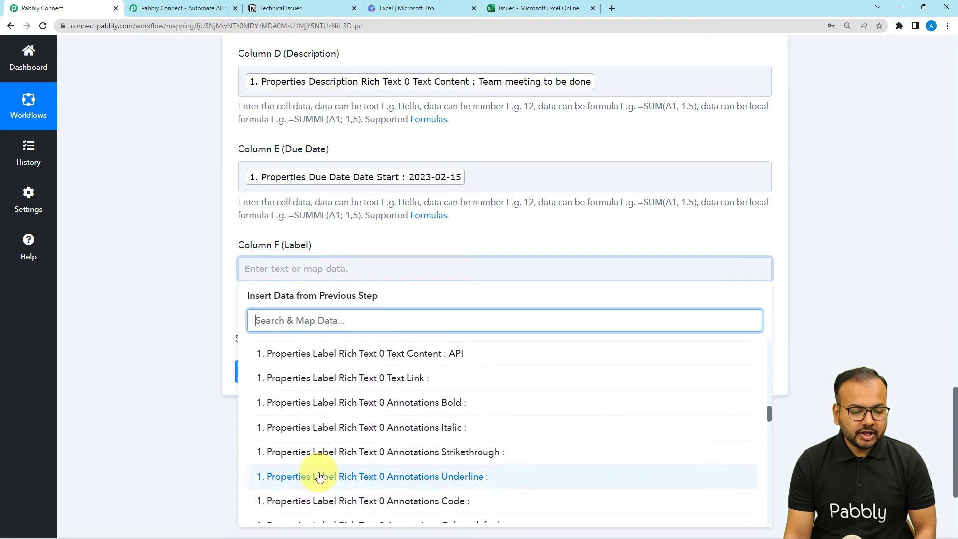
{"action": "left_click", "coordinate": [369, 352]}
{"action": "left_click", "coordinate": [167, 252]}
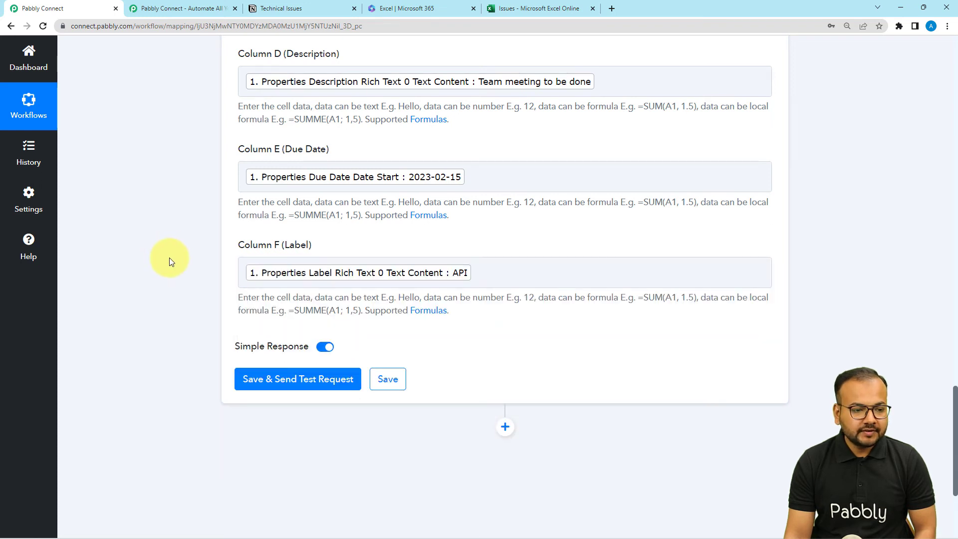
Step: Compare the mappings with the Notion Technical Issues table and the Issues sheet, and save the Excel action with a test request
{"action": "scroll", "coordinate": [170, 258], "scroll_direction": "up", "scroll_amount": 2}
{"action": "left_click", "coordinate": [282, 8]}
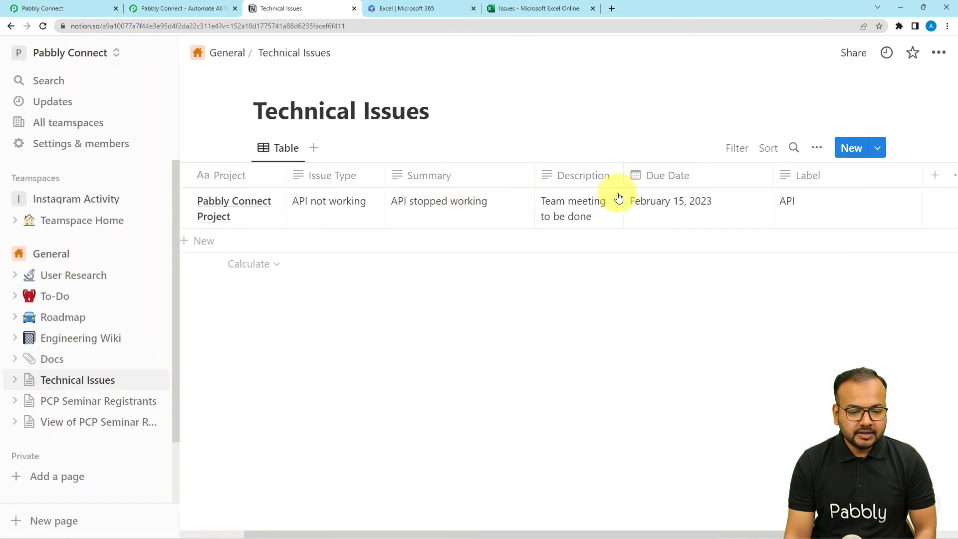
{"action": "left_click", "coordinate": [85, 8]}
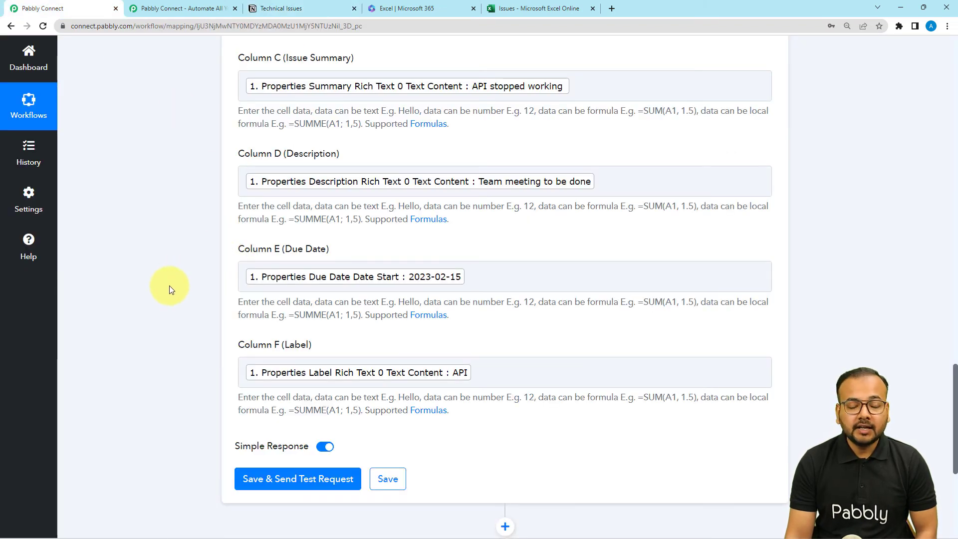
{"action": "scroll", "coordinate": [169, 286], "scroll_direction": "down", "scroll_amount": 2}
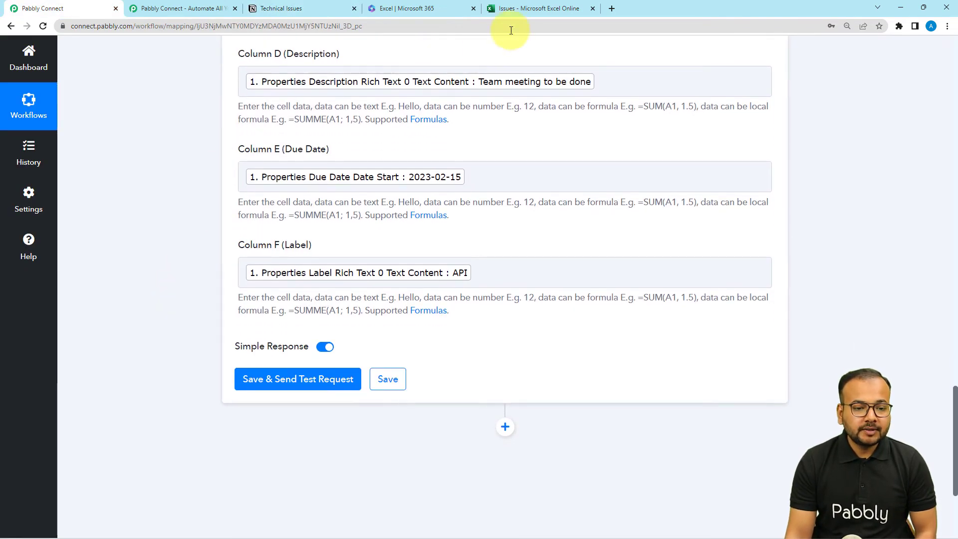
{"action": "left_click", "coordinate": [546, 10]}
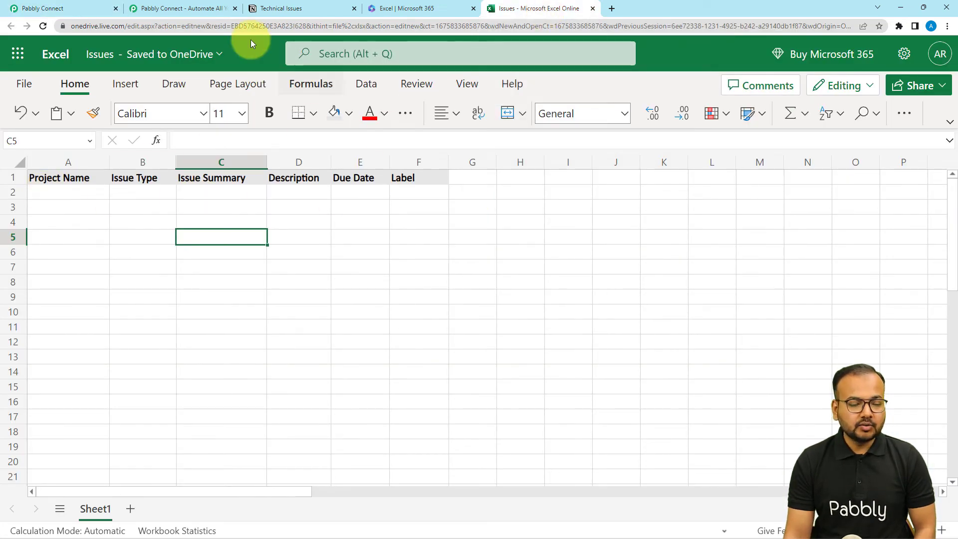
{"action": "left_click", "coordinate": [69, 8]}
{"action": "left_click", "coordinate": [267, 381]}
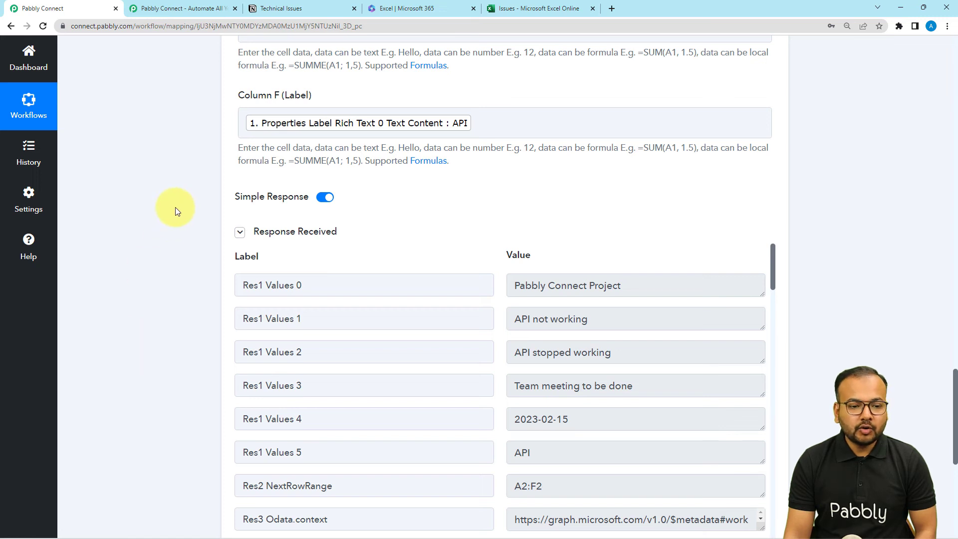
Step: Switch to the Issues workbook in Excel Online and reload it to check for the test row
{"action": "left_click", "coordinate": [513, 14]}
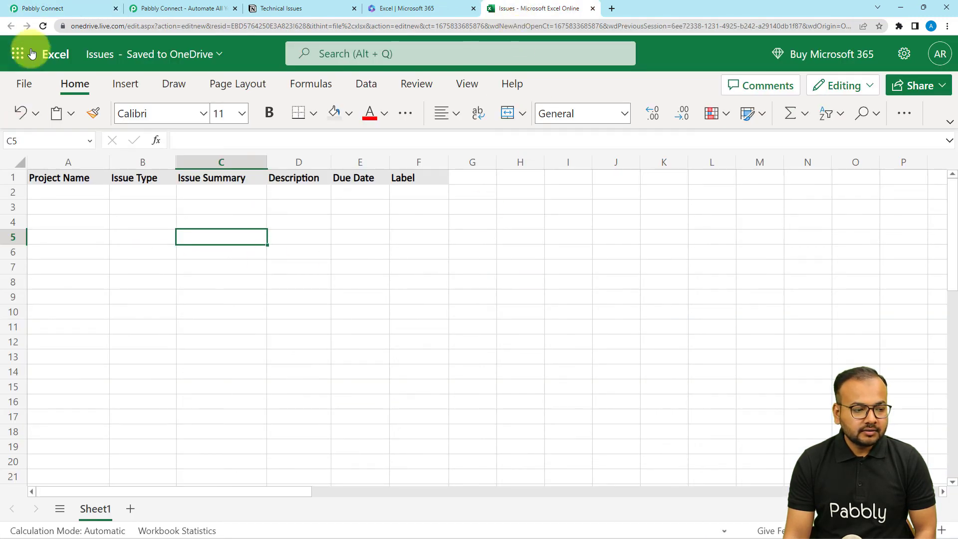
{"action": "left_click", "coordinate": [43, 27]}
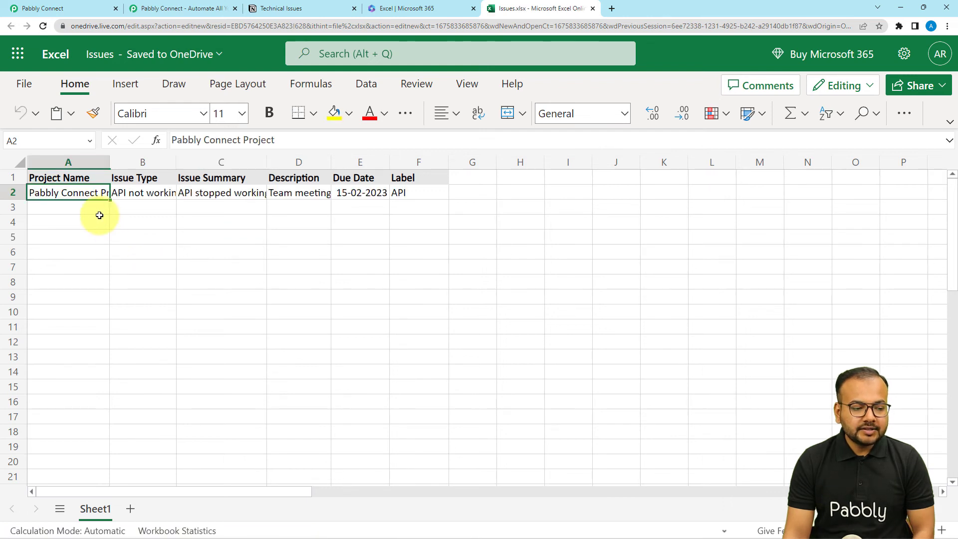
{"action": "left_click", "coordinate": [319, 91]}
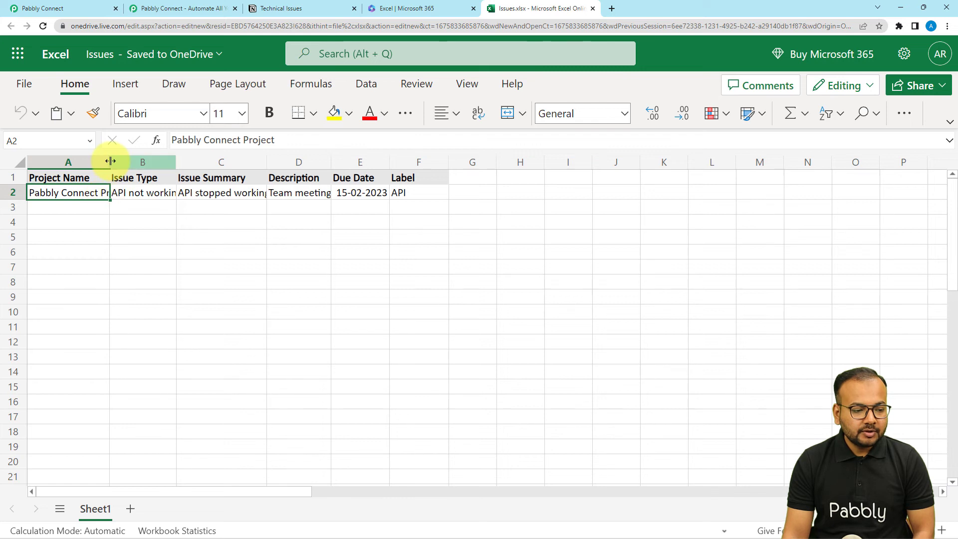
Step: Widen columns A to D of Sheet1 to show more of the text in row 2
{"action": "left_click_drag", "start_coordinate": [110, 160], "coordinate": [138, 161]}
{"action": "left_click_drag", "start_coordinate": [204, 160], "coordinate": [240, 166]}
{"action": "left_click_drag", "start_coordinate": [332, 158], "coordinate": [353, 160]}
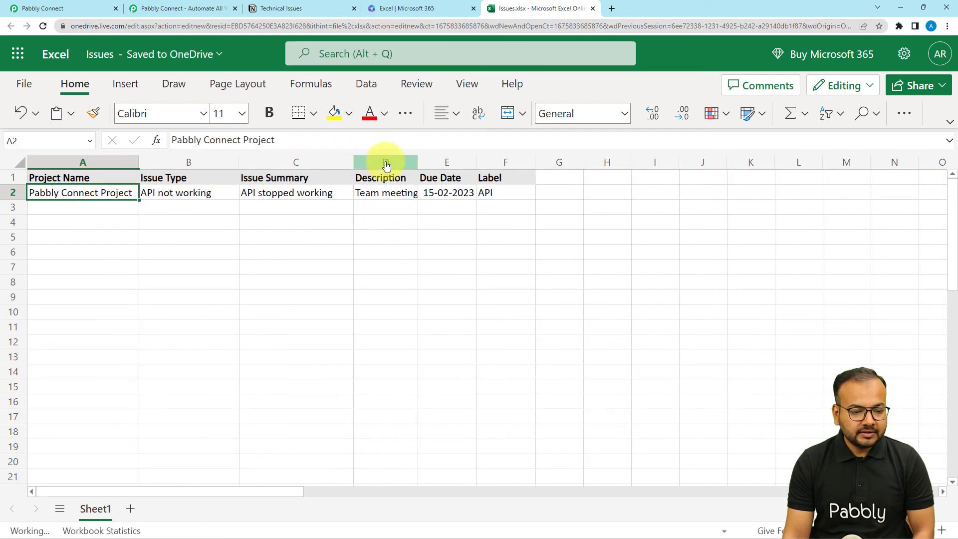
{"action": "left_click_drag", "start_coordinate": [416, 159], "coordinate": [448, 160]}
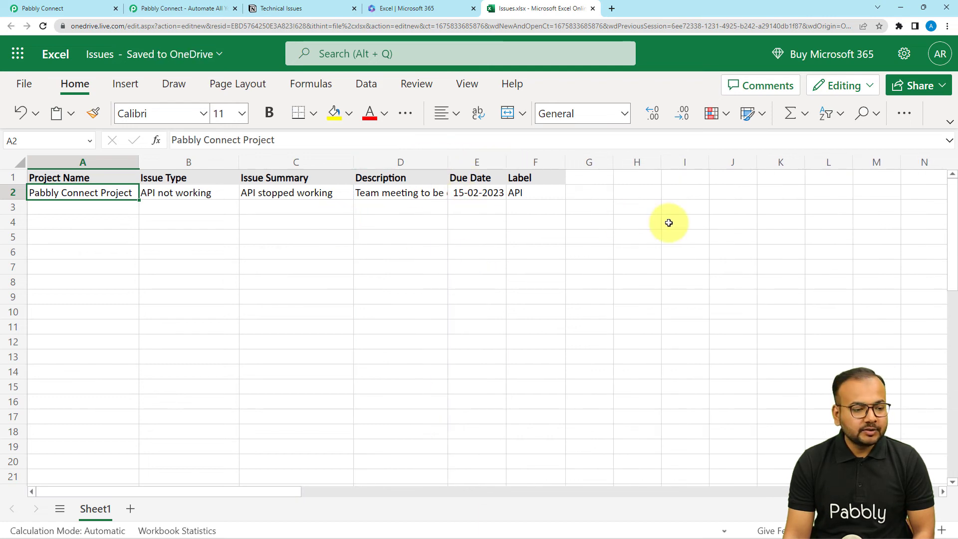
Step: Return to the Pabbly Connect workflow and collapse the response received by the Microsoft Excel action
{"action": "left_click", "coordinate": [90, 12]}
{"action": "scroll", "coordinate": [187, 236], "scroll_direction": "up", "scroll_amount": 2}
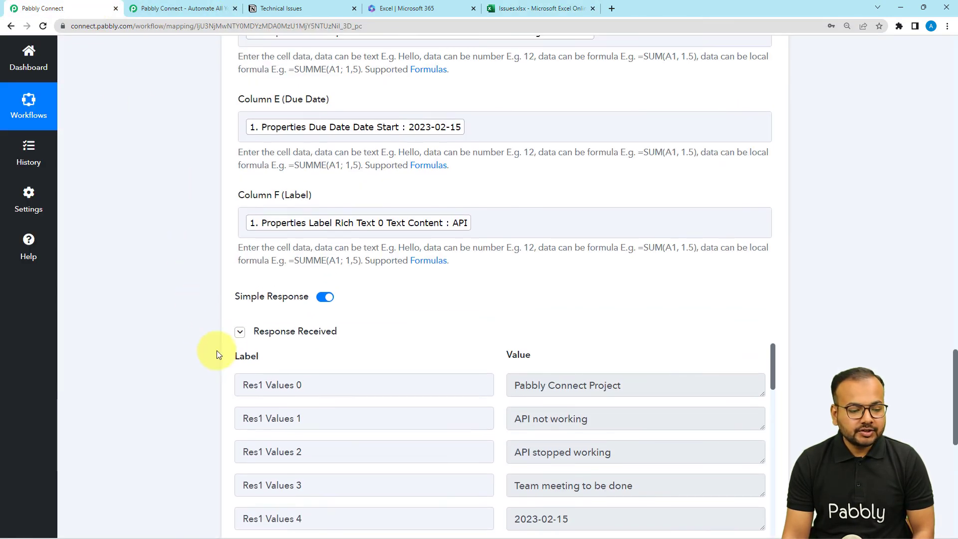
{"action": "left_click", "coordinate": [264, 339]}
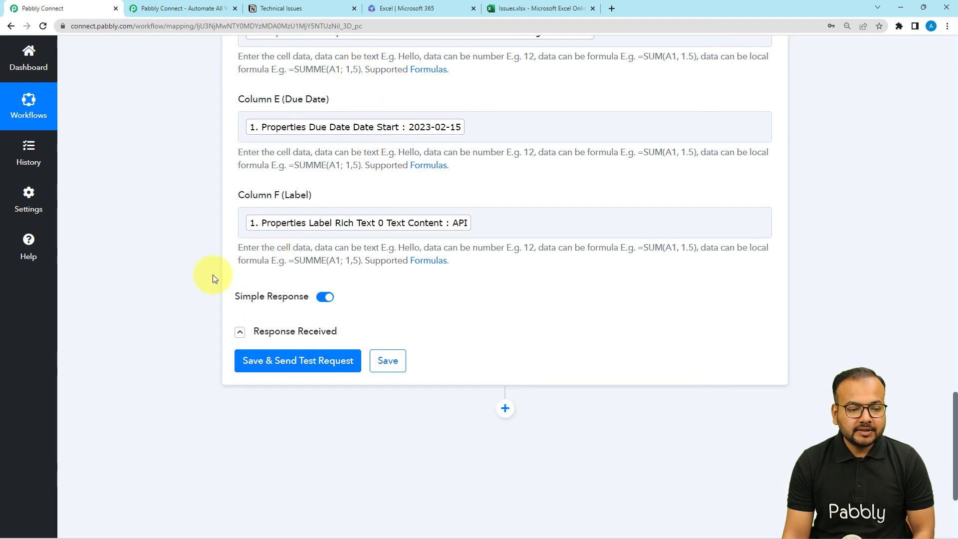
Step: Review the Excel action's settings alongside the Notion Technical Issues table and the Issues workbook
{"action": "scroll", "coordinate": [182, 297], "scroll_direction": "up", "scroll_amount": 10}
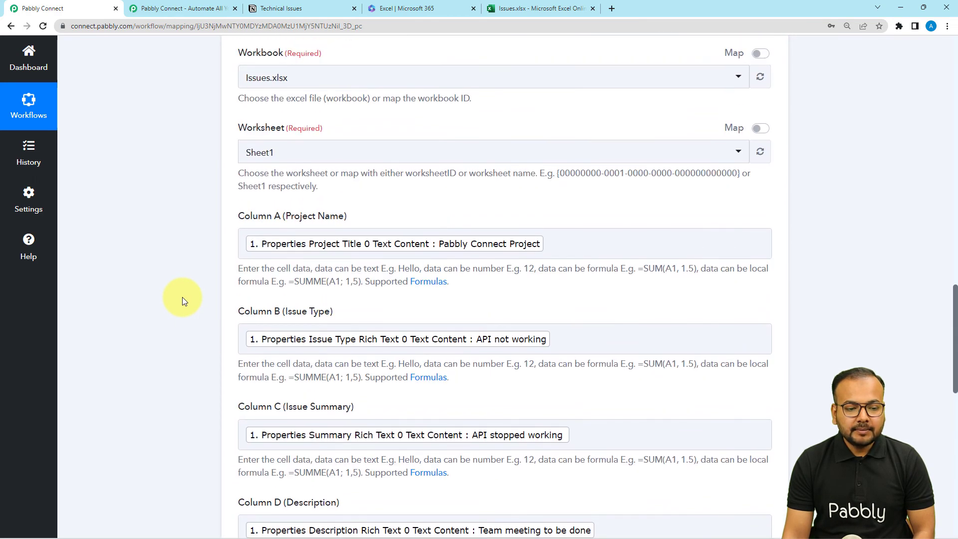
{"action": "scroll", "coordinate": [181, 297], "scroll_direction": "up", "scroll_amount": 6}
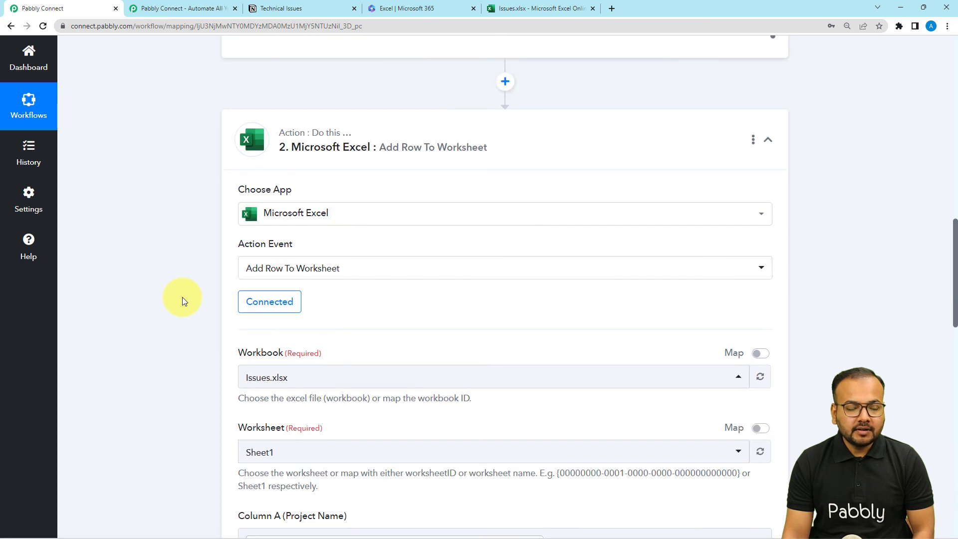
{"action": "left_click", "coordinate": [315, 11]}
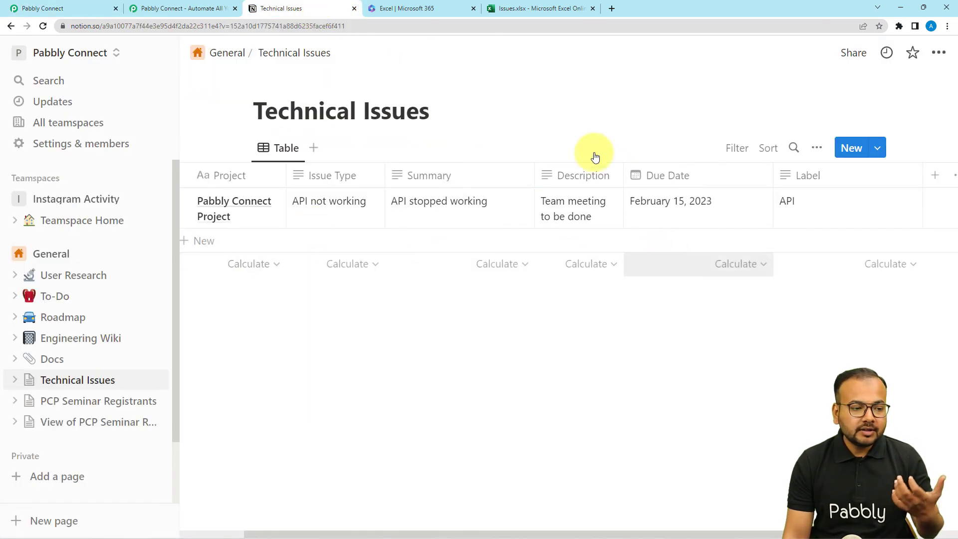
{"action": "left_click", "coordinate": [83, 5]}
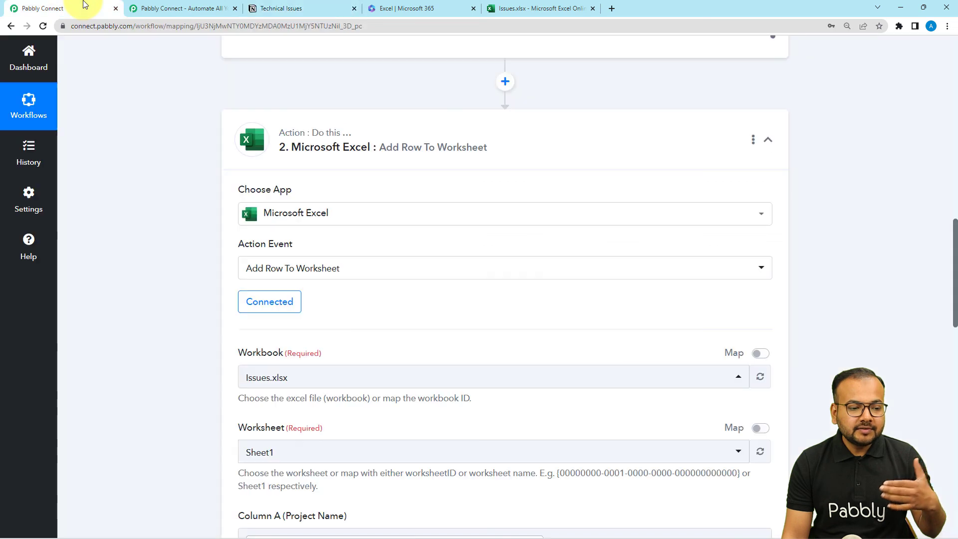
{"action": "left_click", "coordinate": [565, 7]}
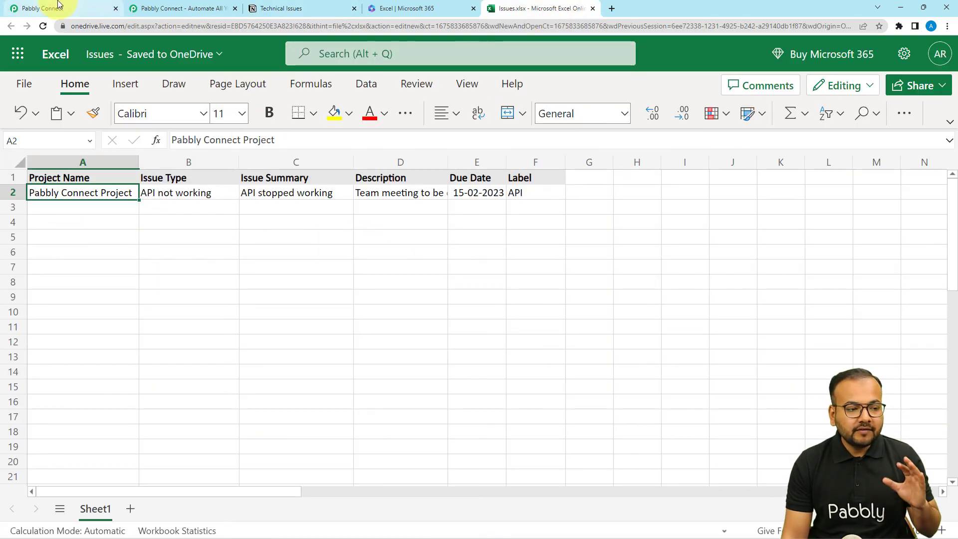
{"action": "left_click", "coordinate": [59, 5]}
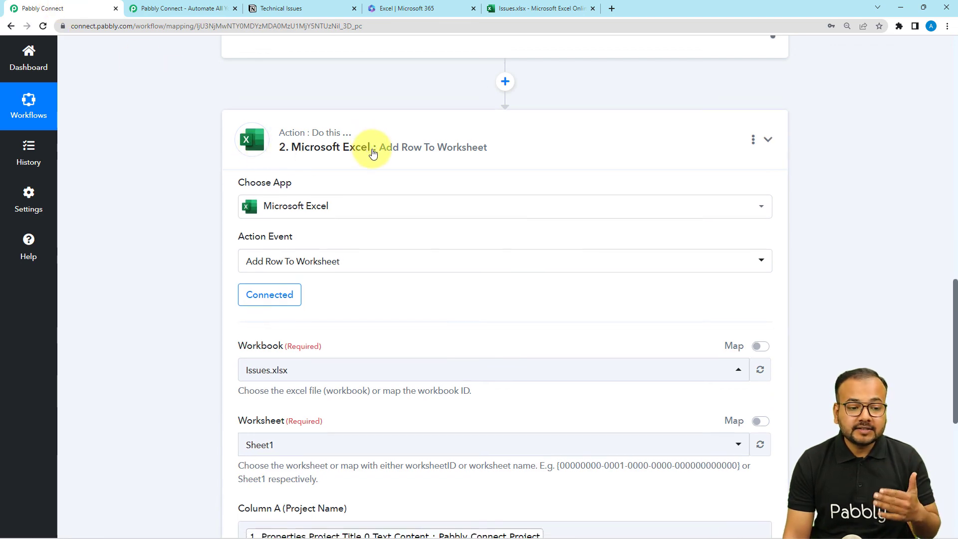
Step: Collapse the Microsoft Excel Add Row To Worksheet action and the Notion New Database Item trigger
{"action": "left_click", "coordinate": [372, 152]}
{"action": "scroll", "coordinate": [452, 348], "scroll_direction": "up", "scroll_amount": 5}
{"action": "scroll", "coordinate": [466, 382], "scroll_direction": "up", "scroll_amount": 5}
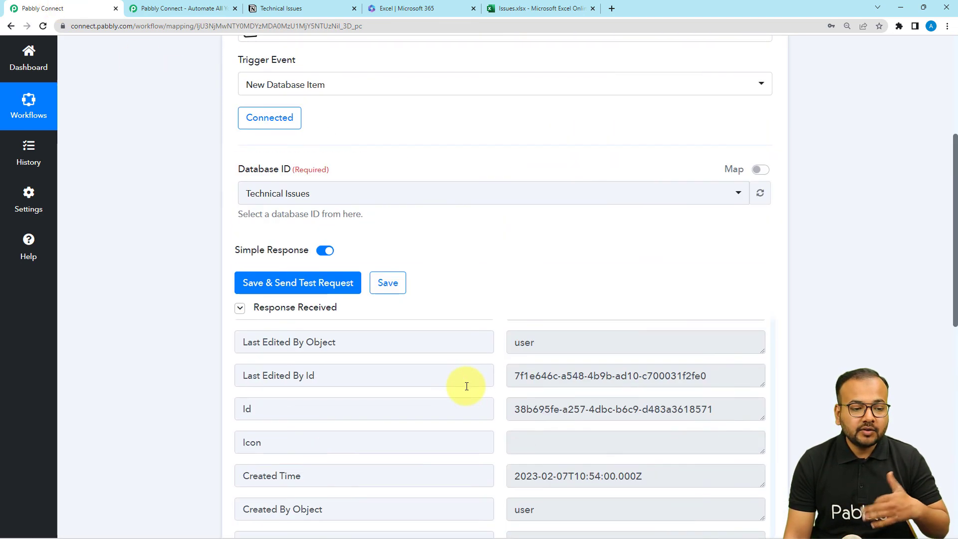
{"action": "scroll", "coordinate": [202, 286], "scroll_direction": "up", "scroll_amount": 5}
{"action": "left_click", "coordinate": [345, 214]}
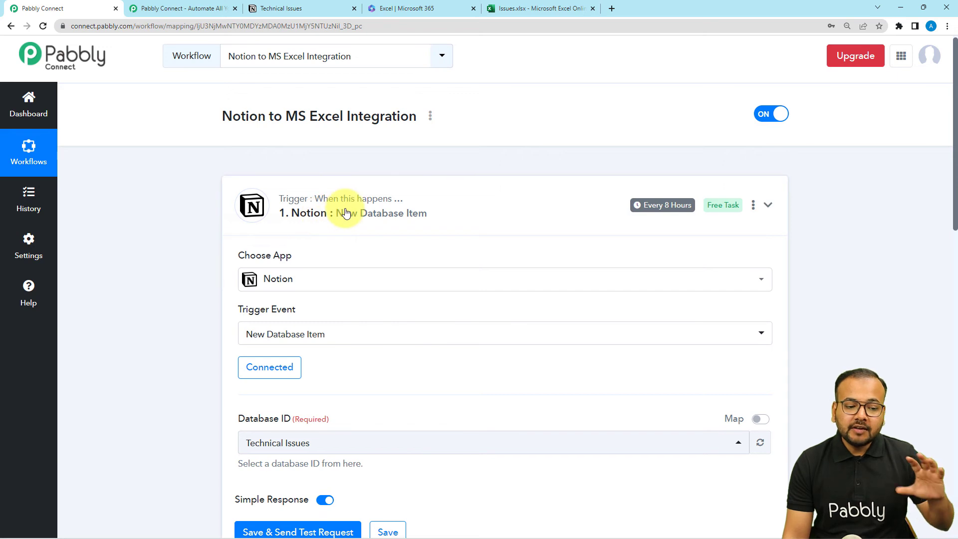